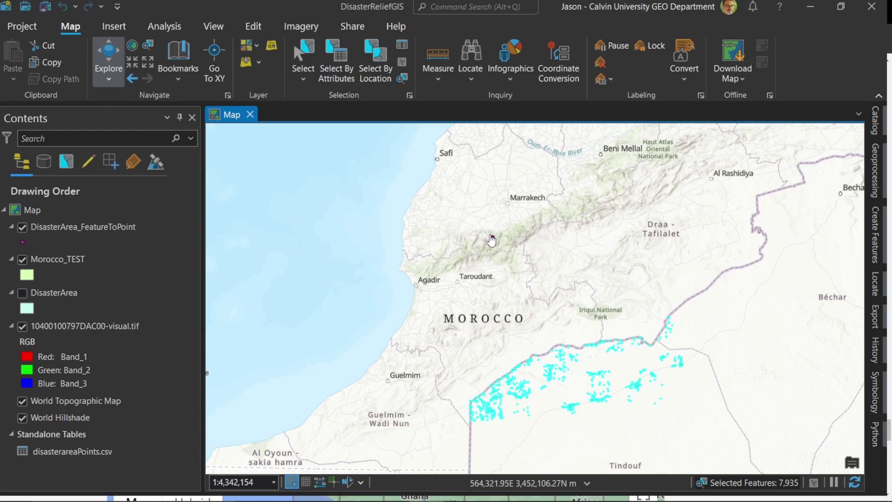
# Zoom in from all of Morocco to about 1:2,869 on the village buildings in the image tile.
pyautogui.scroll(1, 493, 242)
pyautogui.scroll(5, 494, 242)
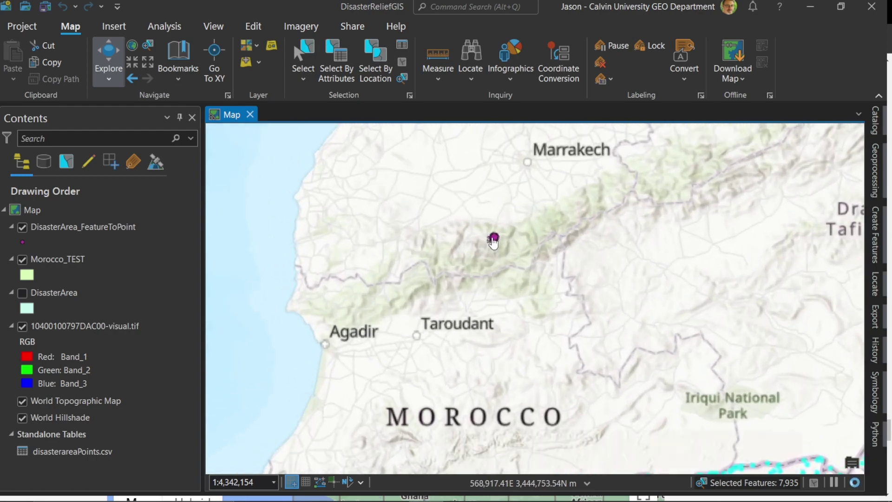
pyautogui.scroll(6, 493, 242)
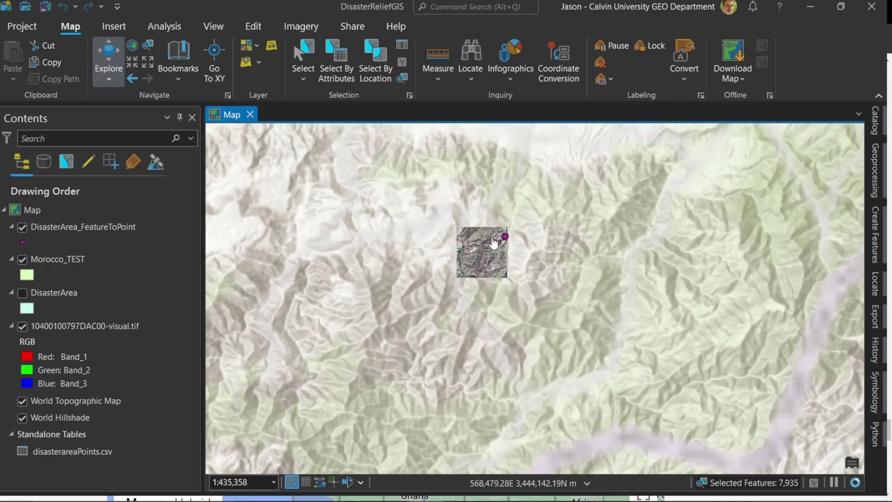
pyautogui.scroll(3, 494, 243)
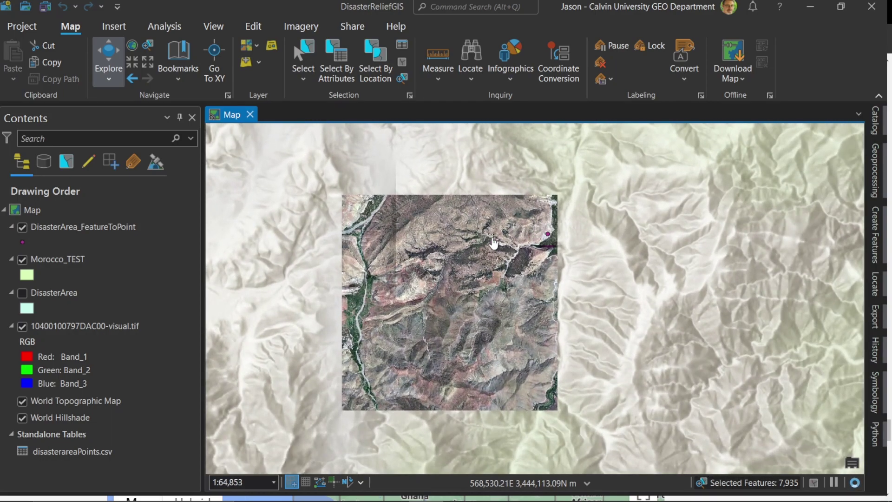
pyautogui.scroll(4, 587, 224)
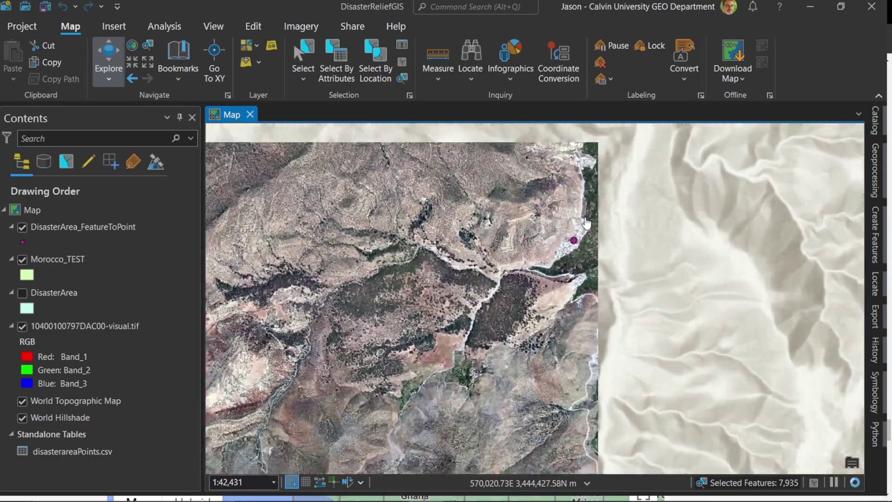
pyautogui.scroll(4, 587, 224)
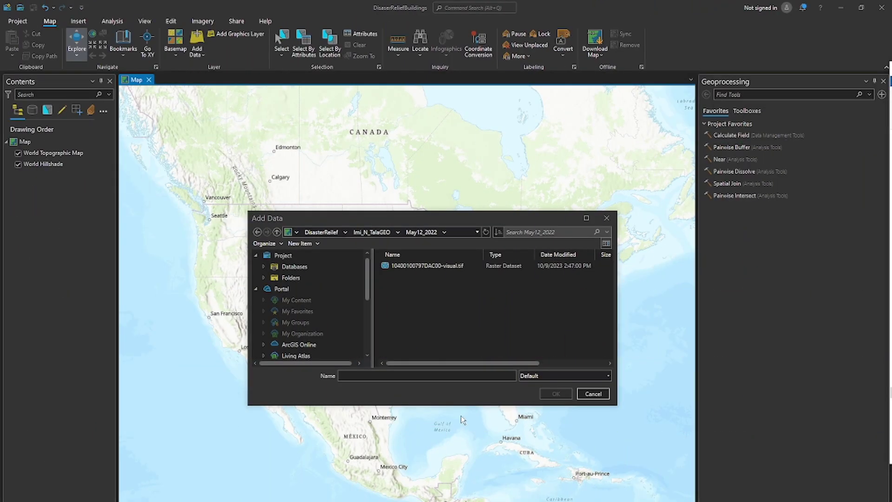
pyautogui.click(427, 266)
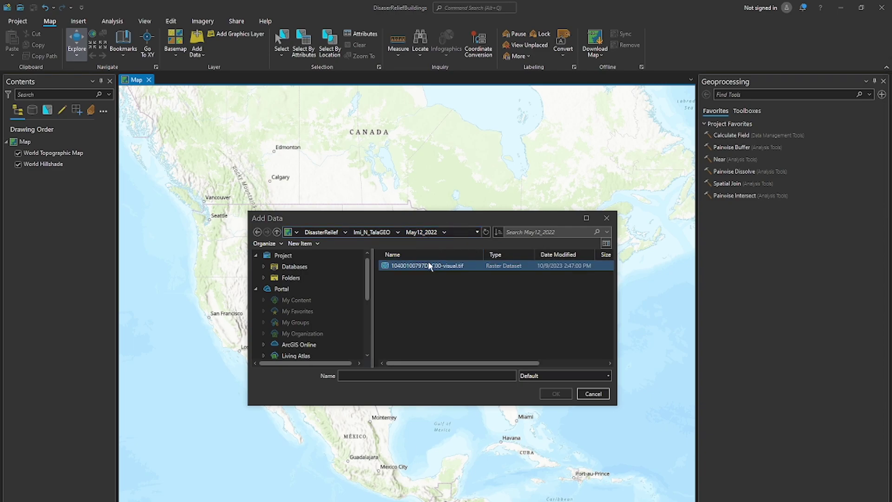
pyautogui.click(557, 394)
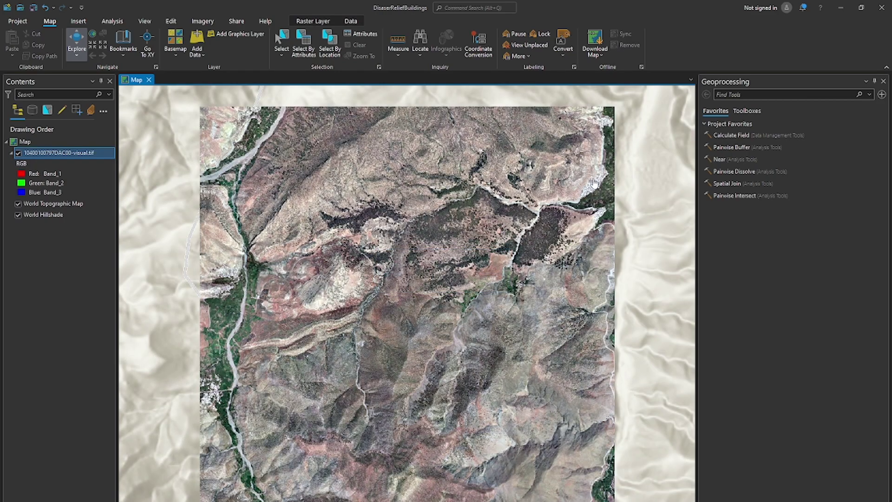
pyautogui.scroll(5, 595, 183)
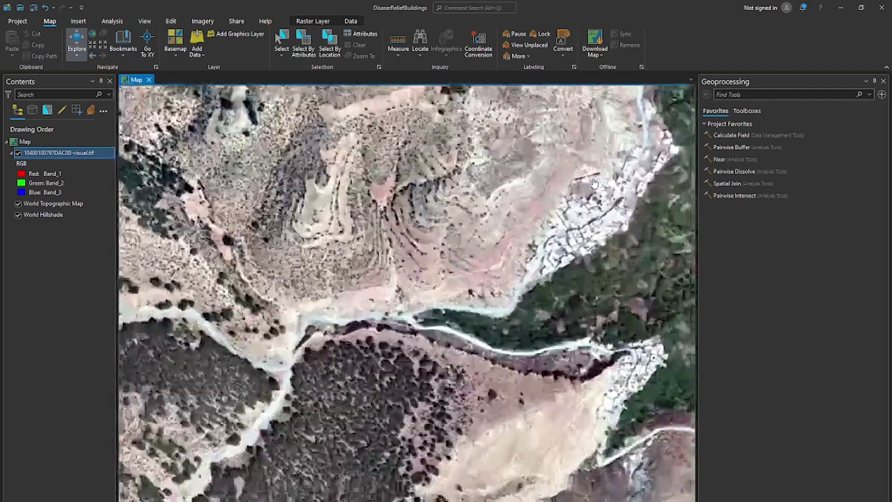
pyautogui.scroll(-5, 599, 197)
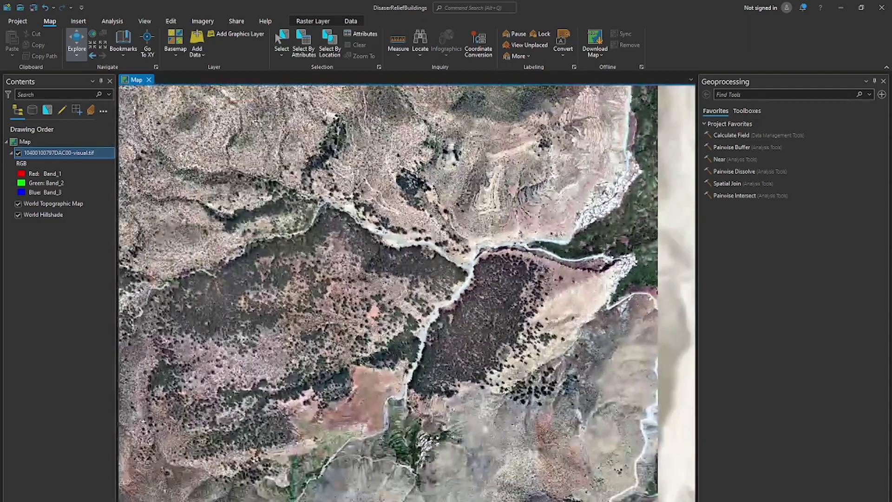
pyautogui.scroll(-2, 538, 215)
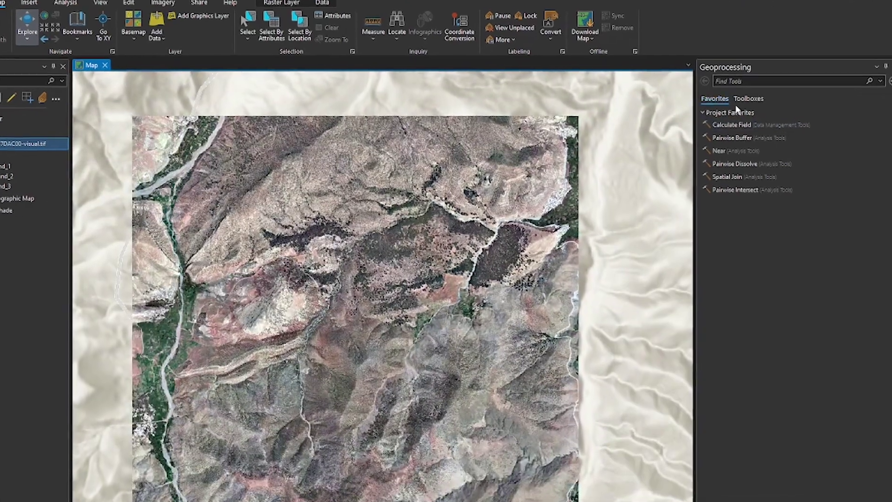
# Open Extract Features Using AI Models from GeoAI Tools > Imagery AI and show its pretrained models list.
pyautogui.click(757, 112)
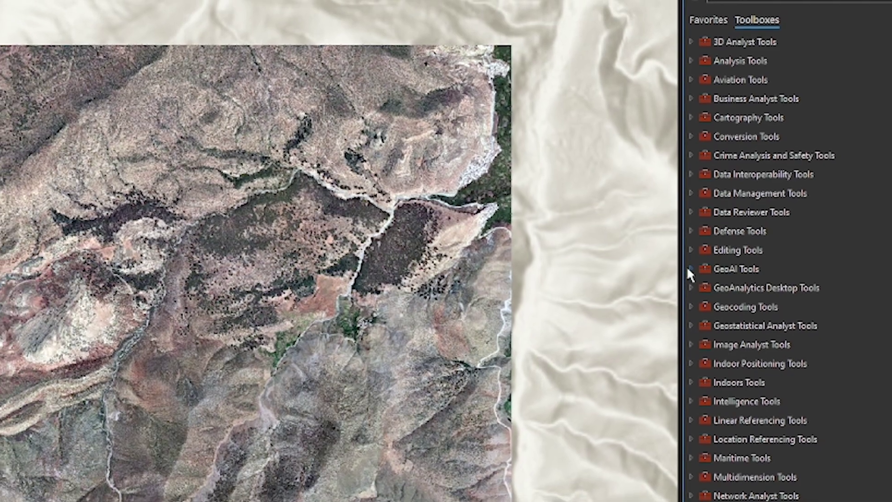
pyautogui.click(688, 268)
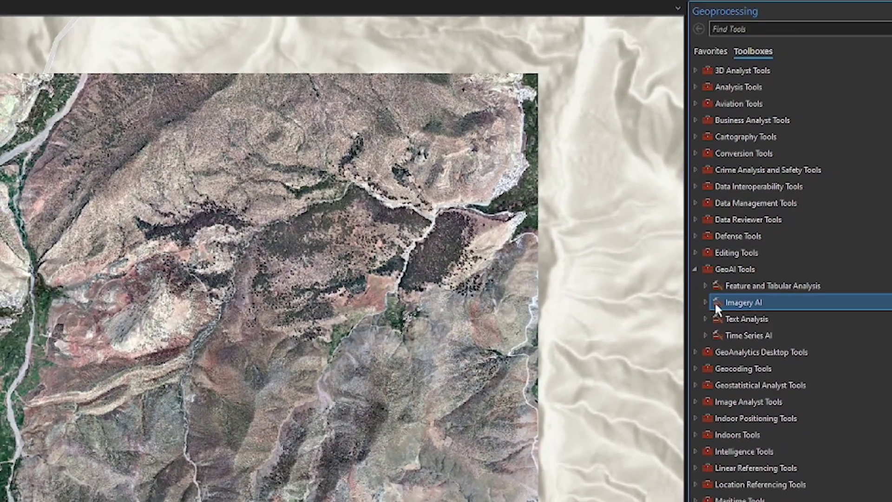
pyautogui.click(705, 303)
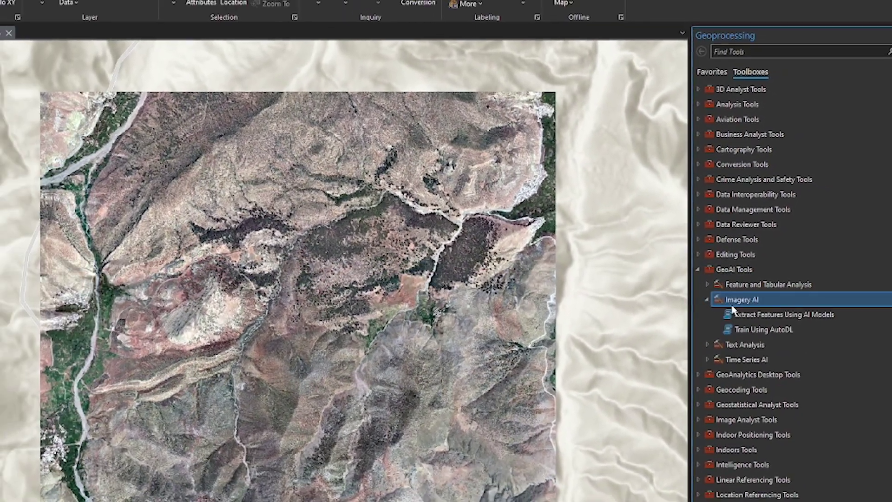
pyautogui.click(743, 322)
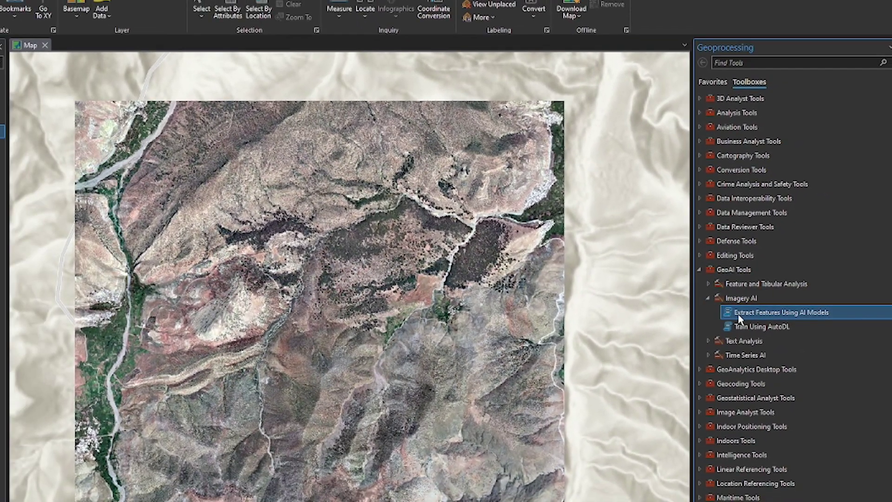
pyautogui.doubleClick(739, 314)
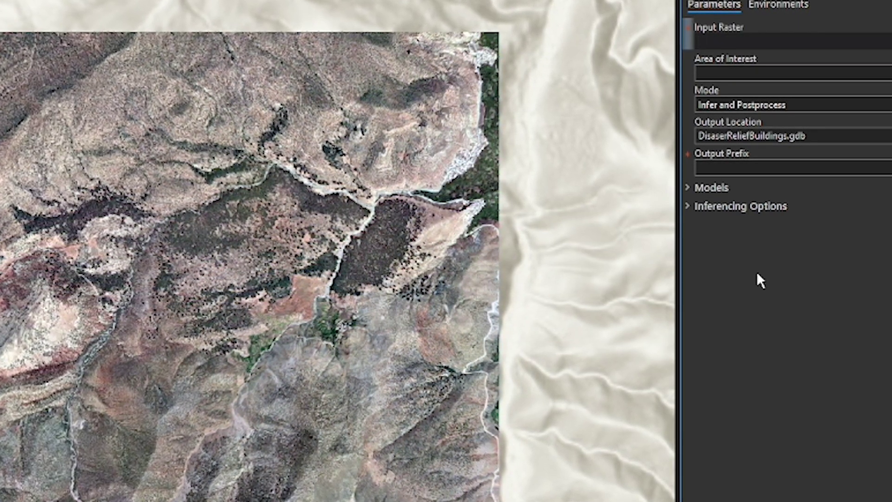
pyautogui.click(687, 187)
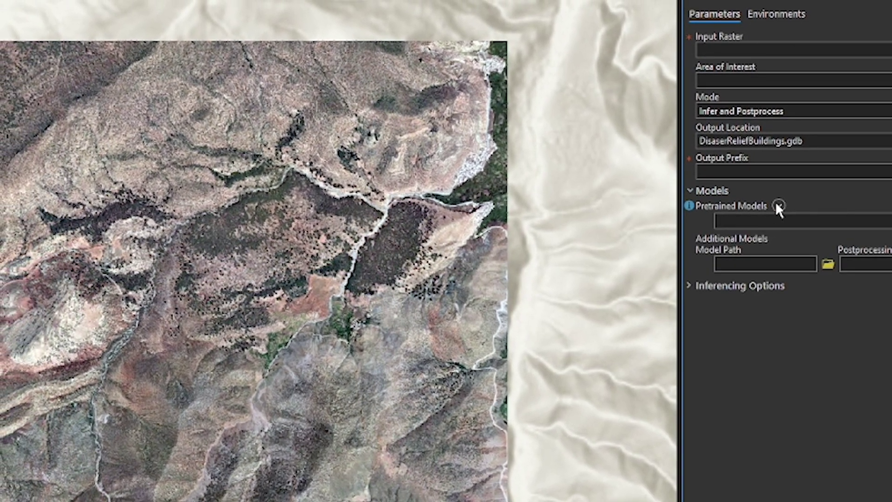
pyautogui.click(779, 204)
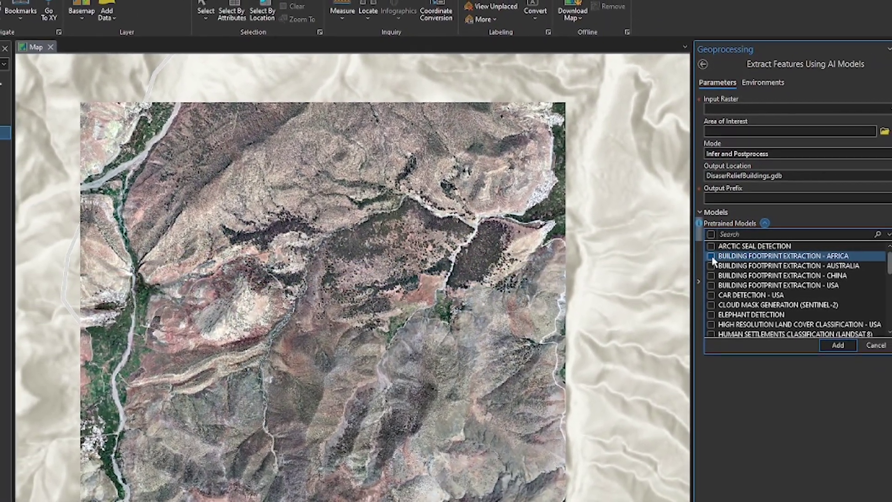
# Select Building Footprint Extraction - Africa, then open the Deep Learning Libraries Installer page's download links.
pyautogui.click(711, 256)
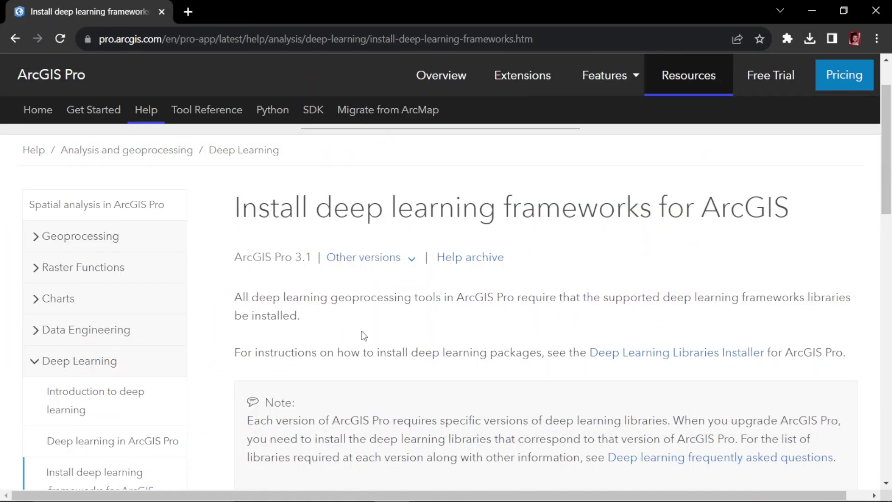
pyautogui.scroll(-3, 362, 332)
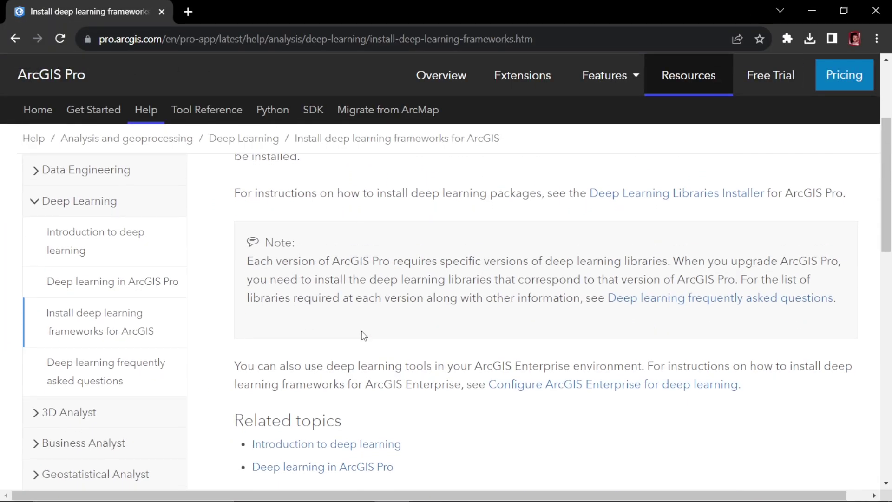
pyautogui.click(637, 193)
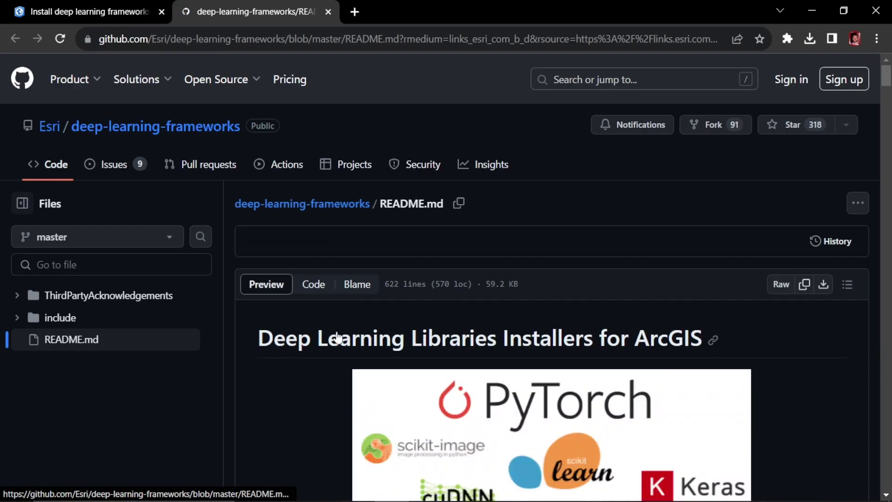
pyautogui.scroll(-5, 312, 372)
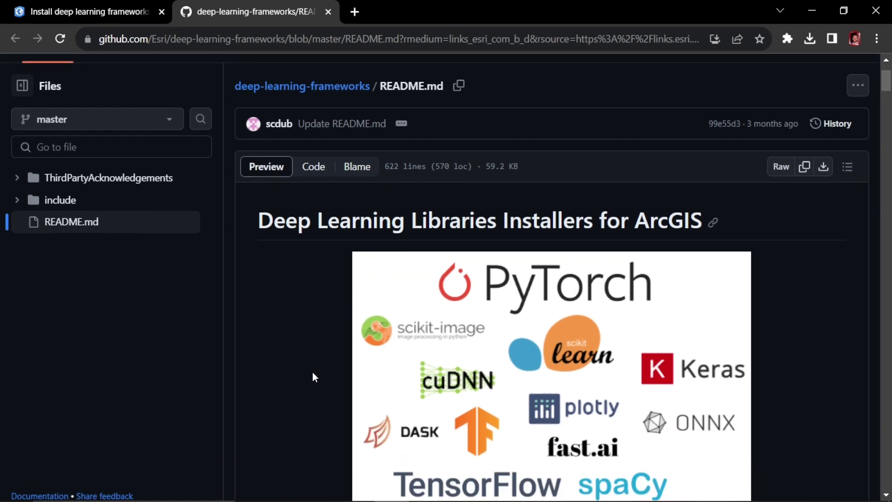
pyautogui.scroll(-9, 313, 373)
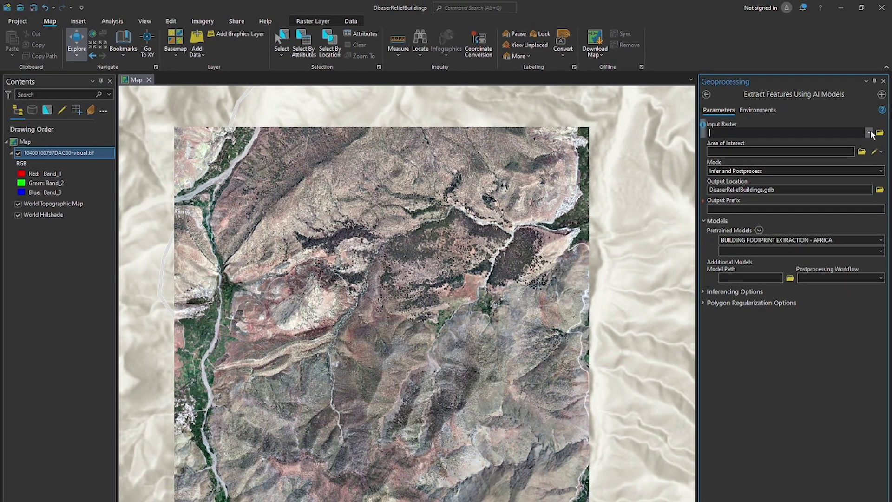
pyautogui.click(869, 133)
pyautogui.click(759, 143)
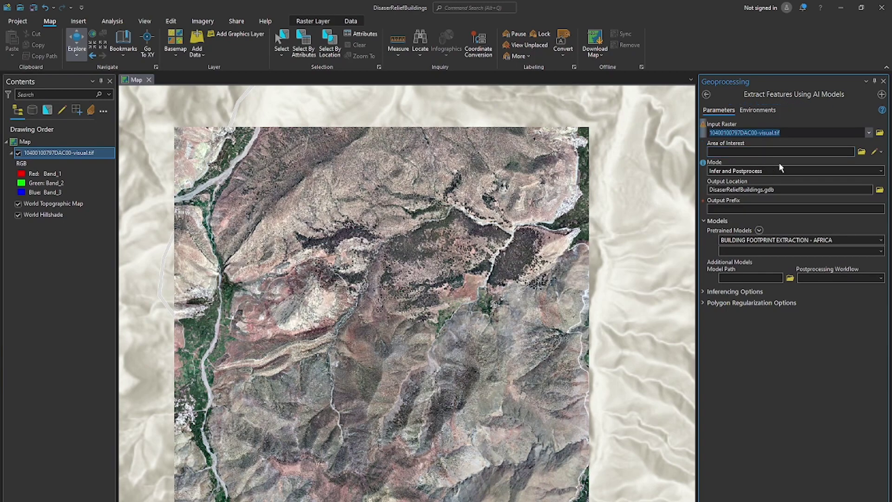
pyautogui.click(754, 208)
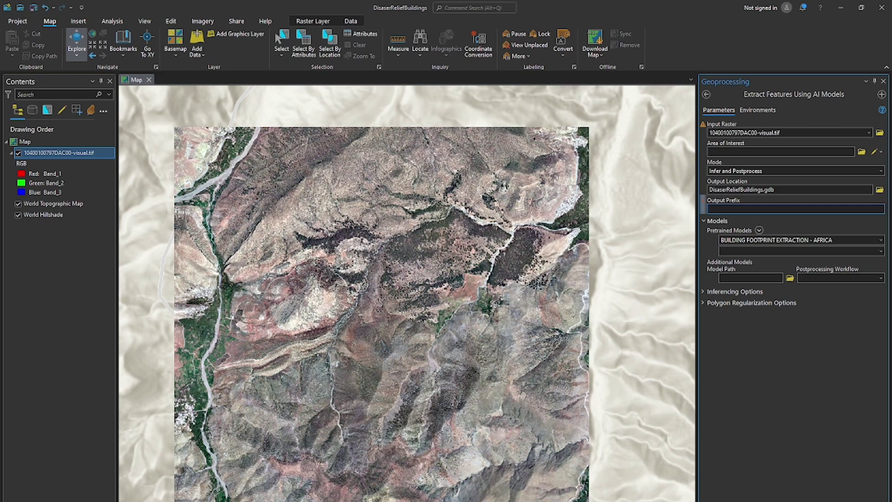
pyautogui.write('Morocco')
pyautogui.click(783, 379)
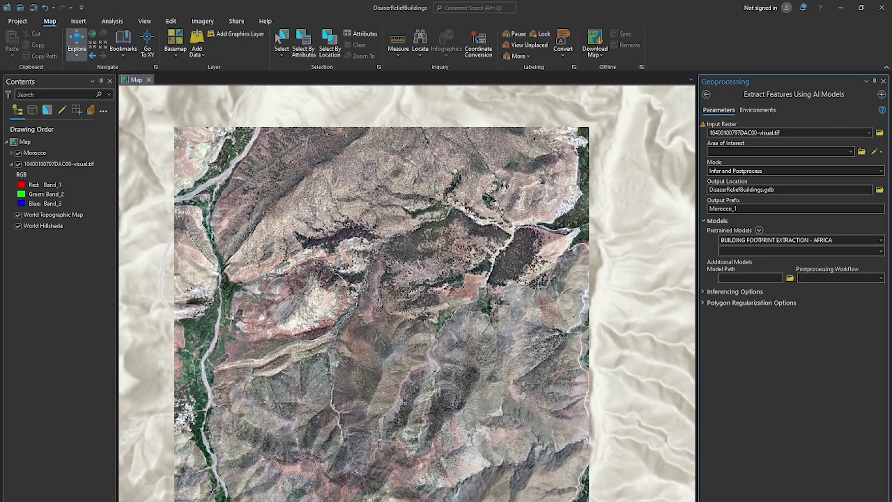
# Expand the Morocco group and open the footprint layer's attribute table.
pyautogui.click(11, 153)
pyautogui.click(39, 166)
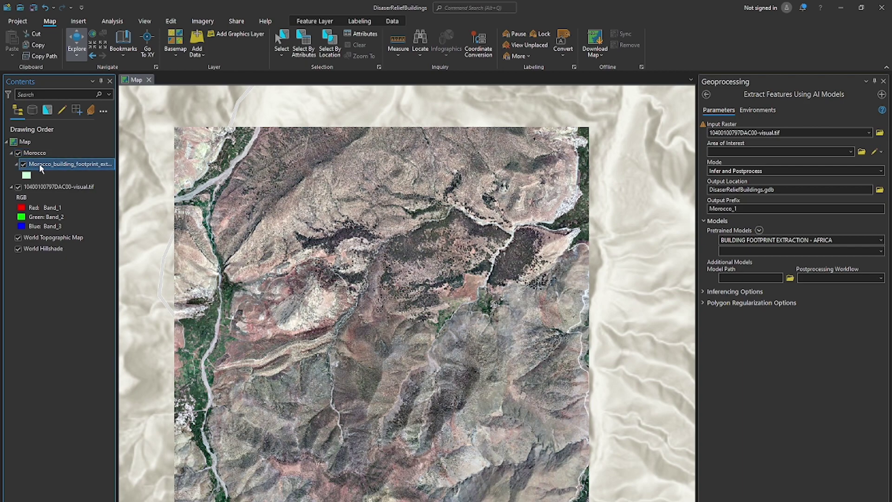
pyautogui.rightClick(39, 163)
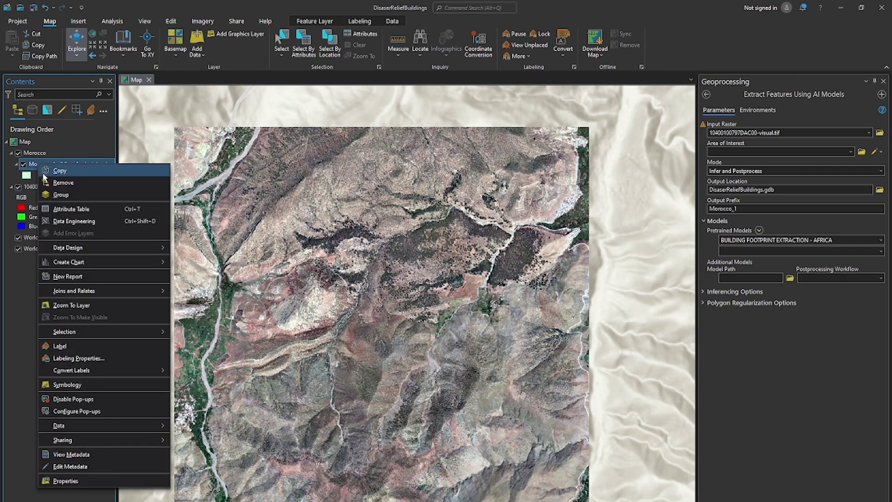
pyautogui.click(59, 208)
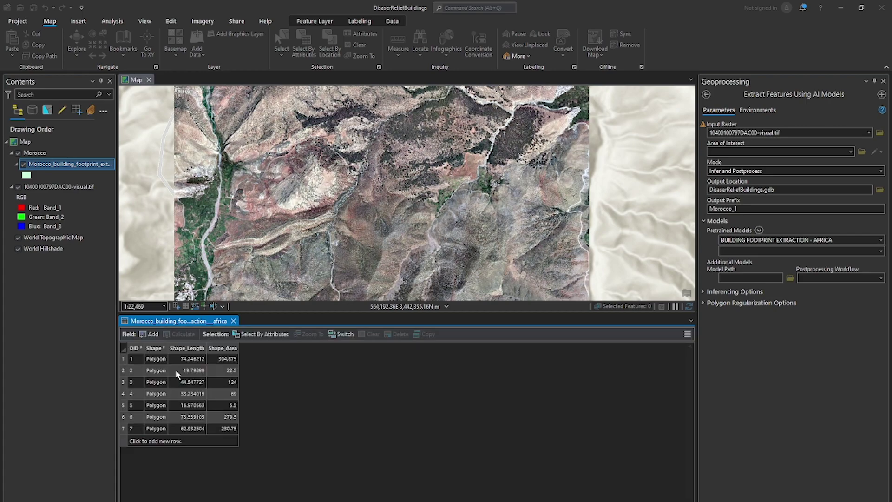
# Select all seven footprint records and zoom to footprint 1, panning over the village to inspect it.
pyautogui.moveTo(124, 361); pyautogui.dragTo(124, 428)
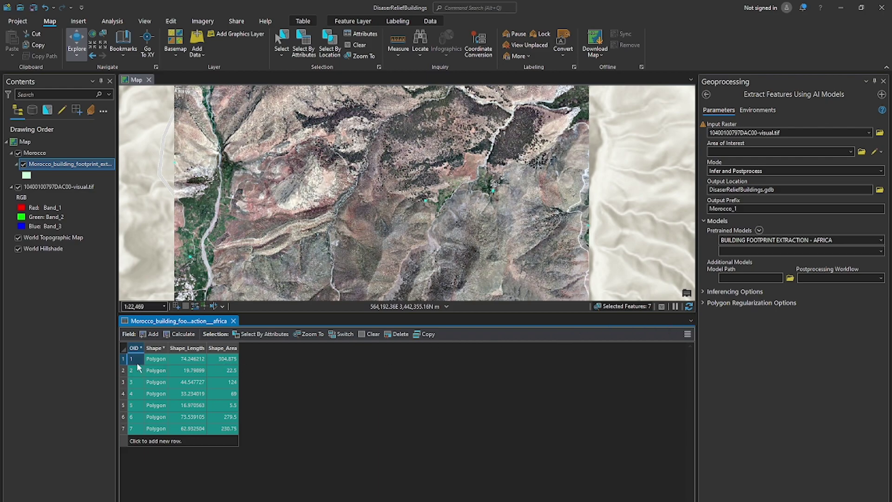
pyautogui.doubleClick(124, 361)
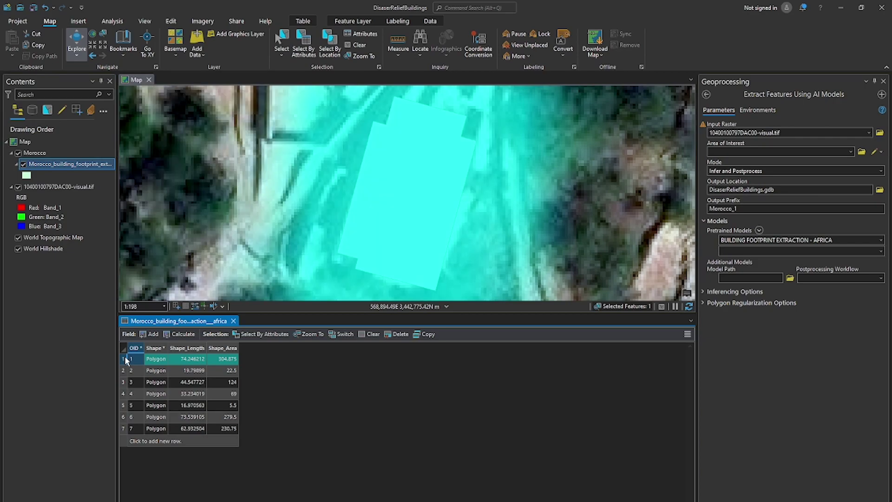
pyautogui.scroll(-4, 501, 195)
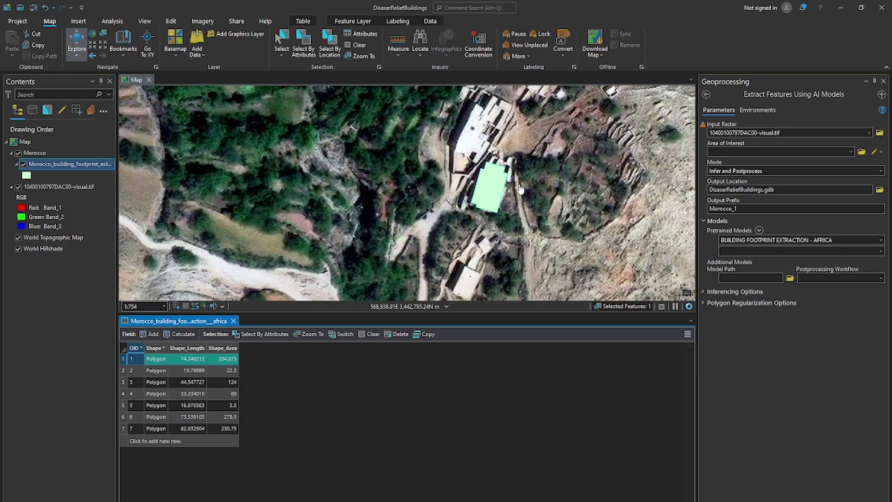
pyautogui.click(521, 188)
pyautogui.moveTo(531, 190); pyautogui.dragTo(508, 300)
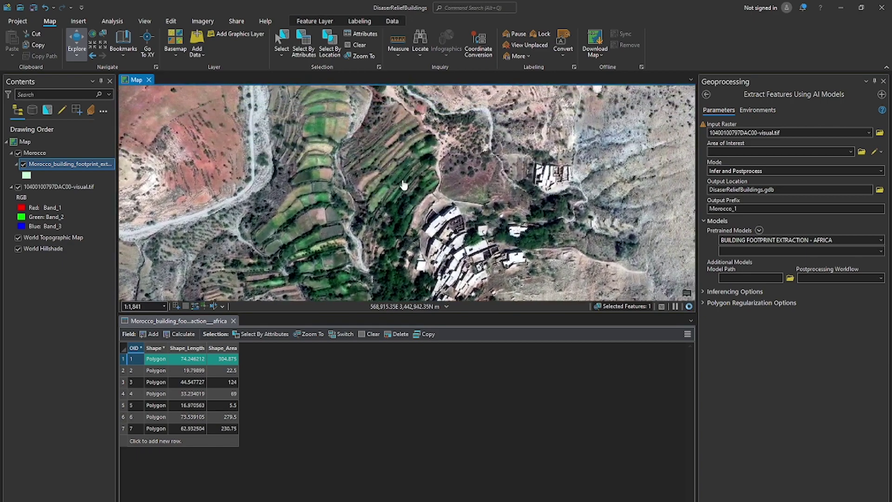
pyautogui.press('Down')
pyautogui.press('Right')
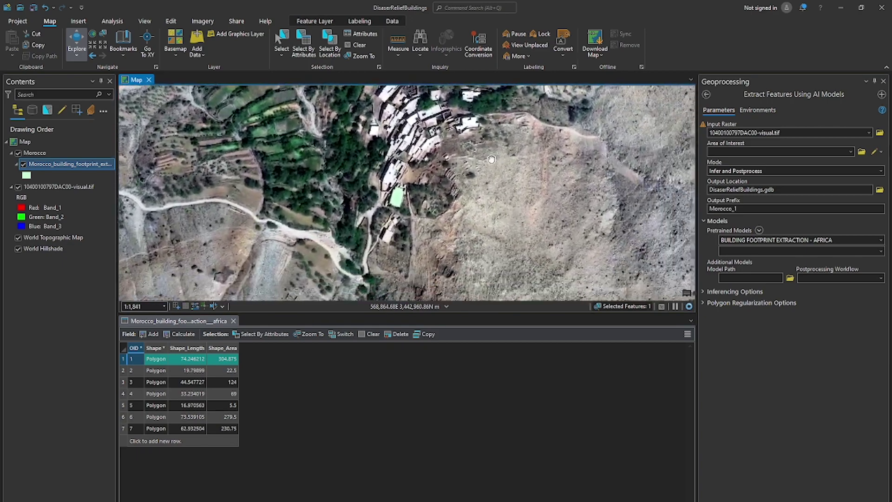
pyautogui.scroll(3, 367, 196)
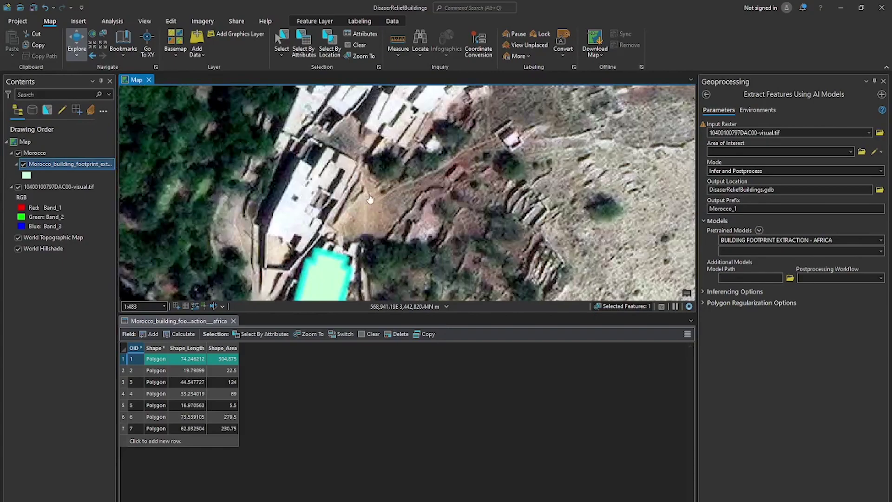
pyautogui.moveTo(359, 197); pyautogui.dragTo(444, 135)
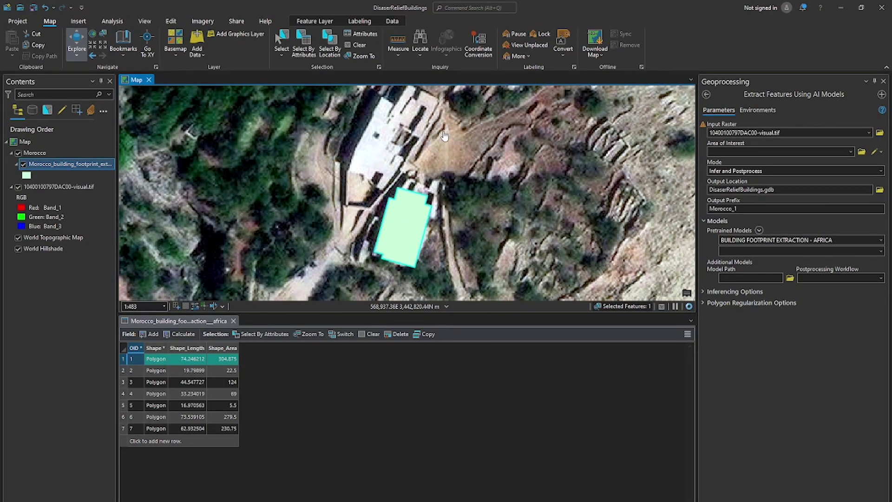
pyautogui.scroll(-3, 444, 135)
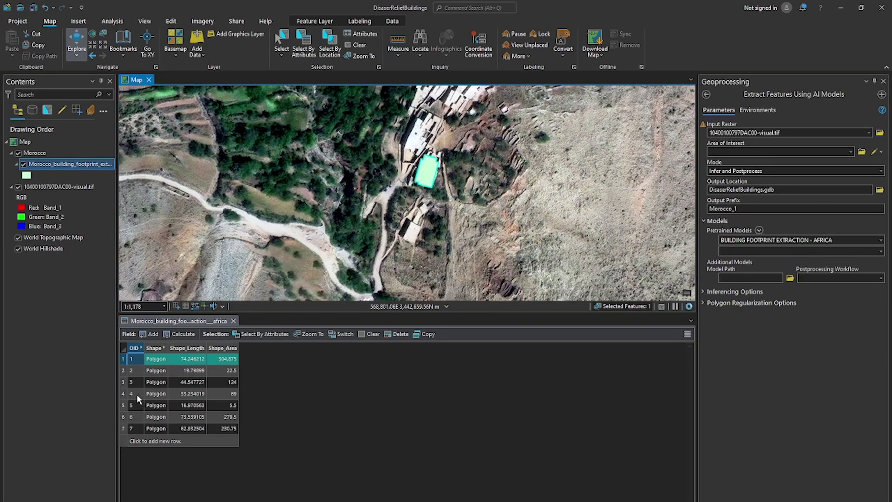
# Zoom to footprints 2 through 5 in turn, zooming out to compare each with the imagery.
pyautogui.doubleClick(123, 371)
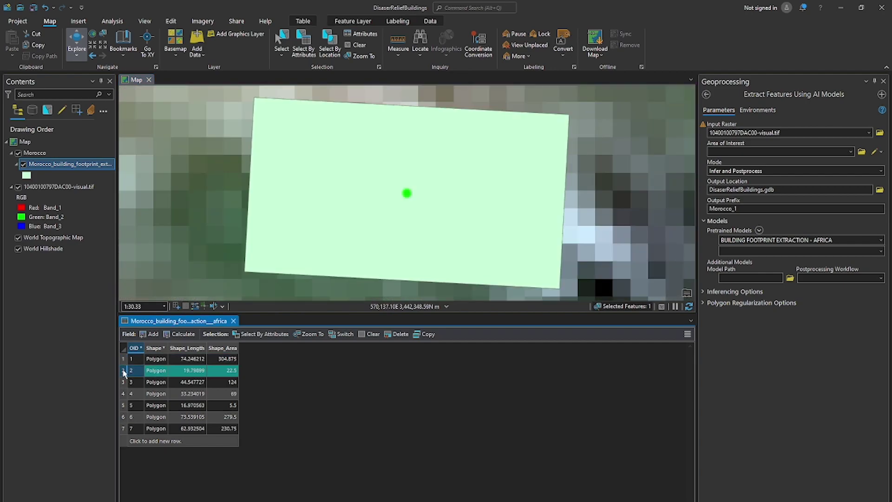
pyautogui.scroll(-6, 330, 245)
pyautogui.scroll(-3, 330, 245)
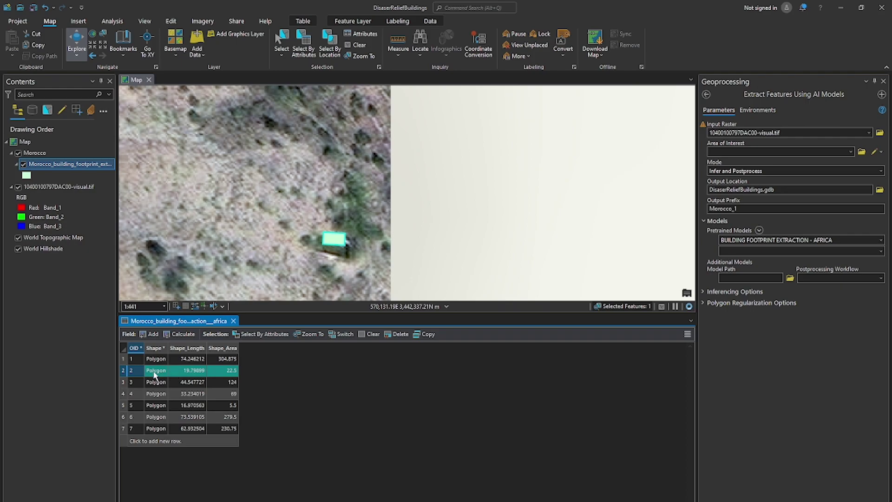
pyautogui.doubleClick(123, 382)
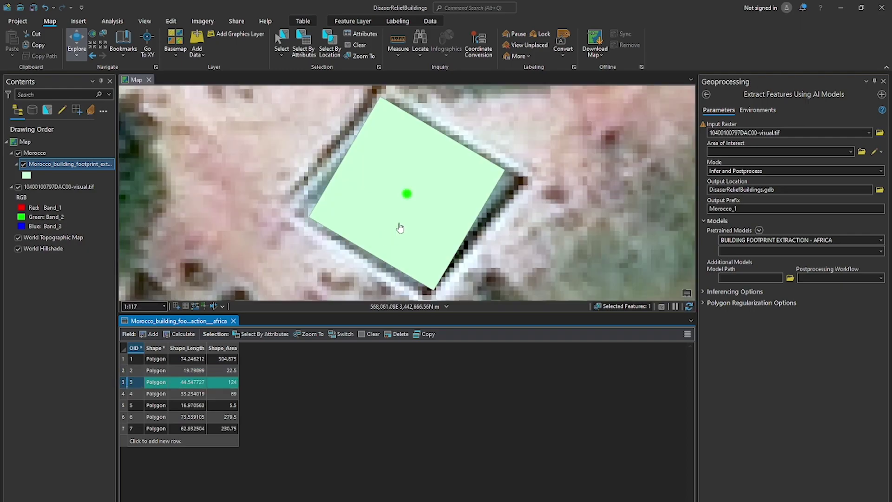
pyautogui.scroll(-4, 400, 227)
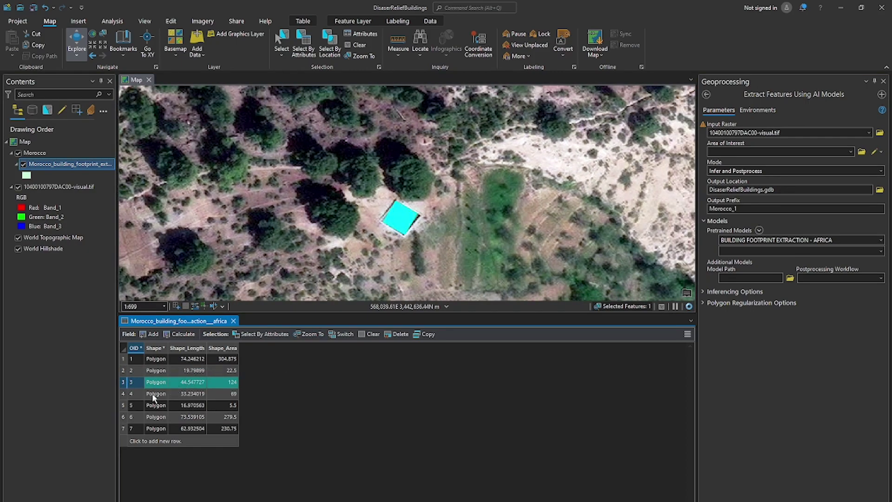
pyautogui.doubleClick(123, 394)
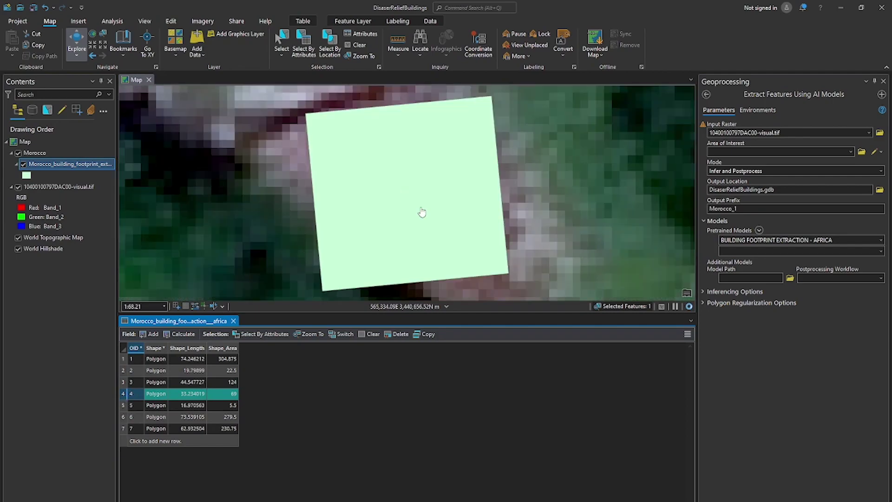
pyautogui.scroll(-4, 431, 217)
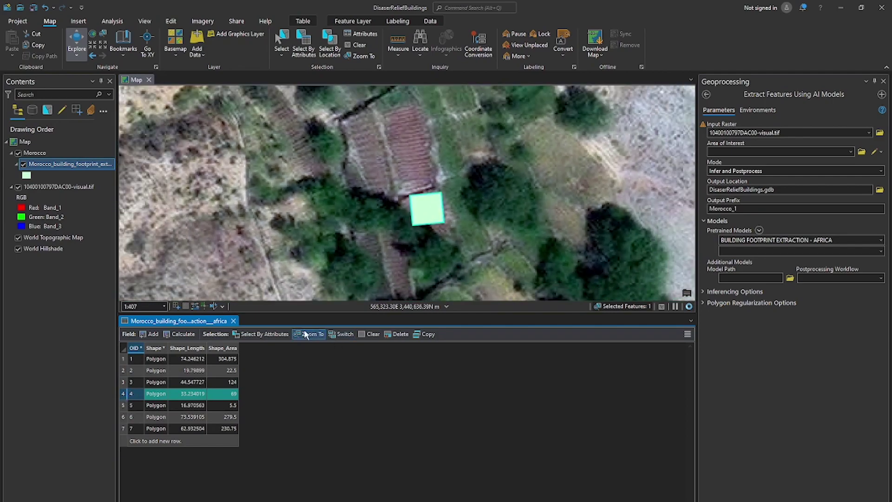
pyautogui.doubleClick(124, 405)
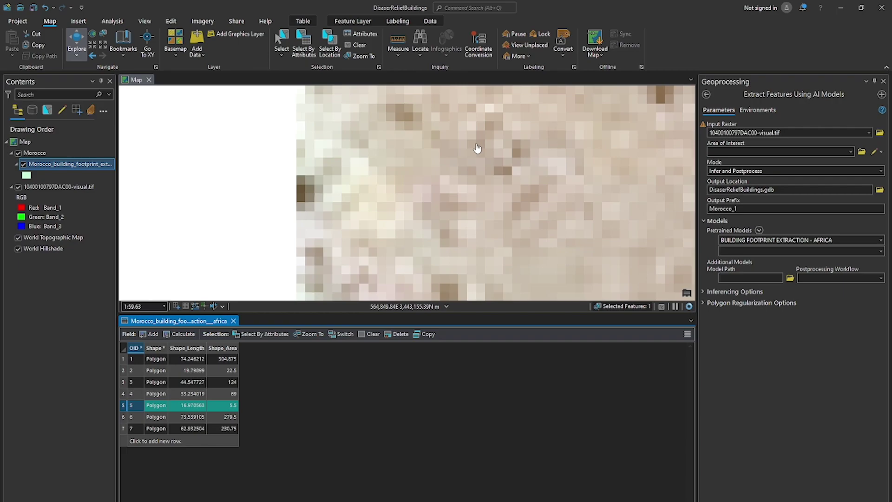
pyautogui.scroll(-5, 508, 245)
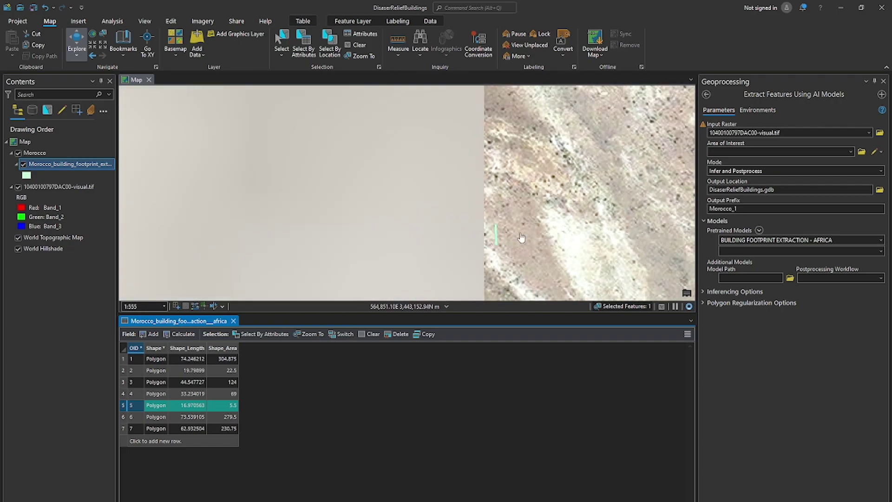
# Inspect footprints 6 and 7 against the imagery, panning across the fields near the river.
pyautogui.moveTo(417, 209); pyautogui.dragTo(384, 206)
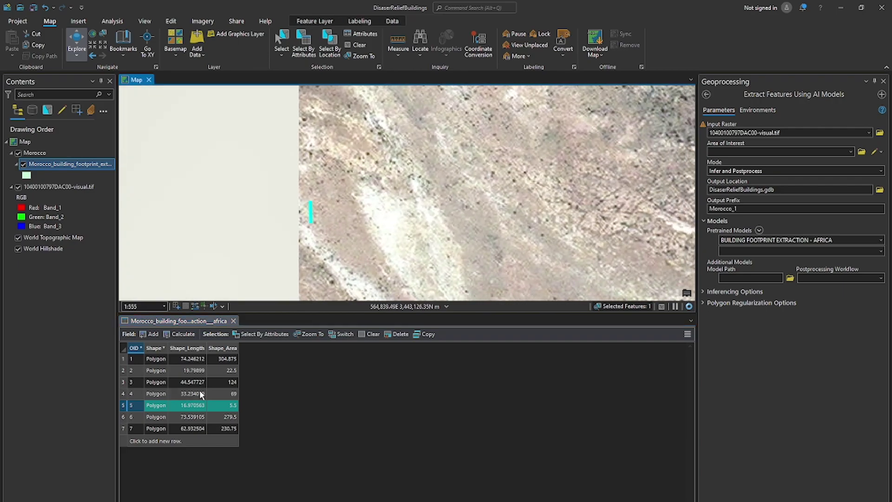
pyautogui.doubleClick(122, 416)
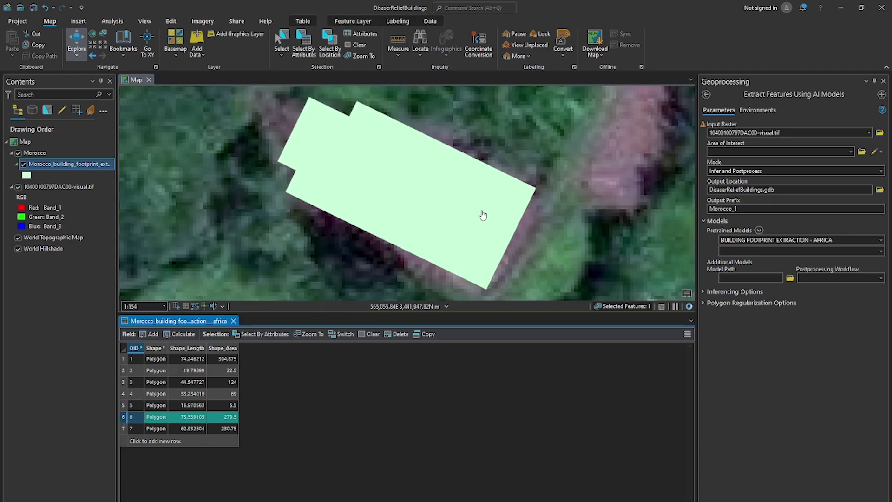
pyautogui.scroll(-5, 483, 218)
pyautogui.moveTo(459, 229); pyautogui.dragTo(381, 227)
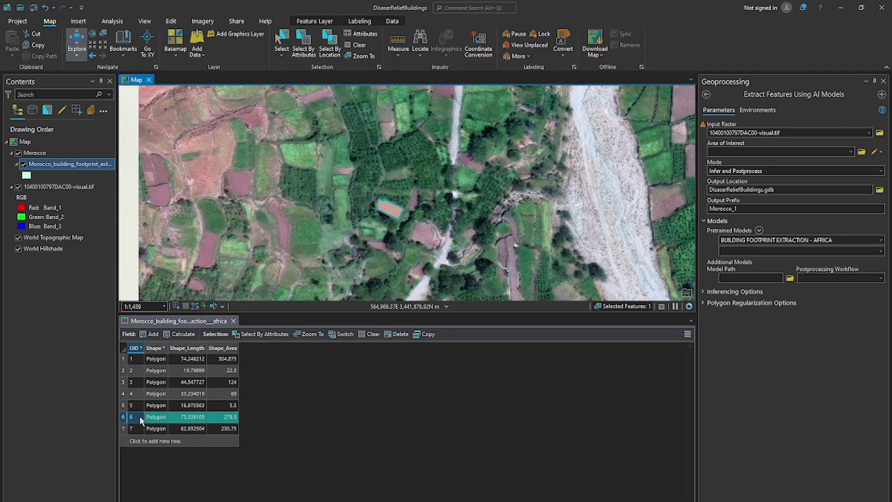
pyautogui.click(123, 428)
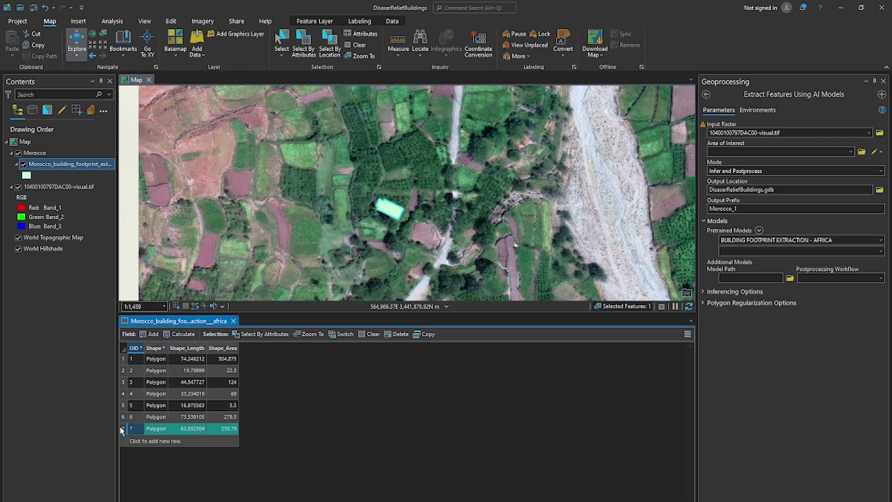
pyautogui.doubleClick(121, 428)
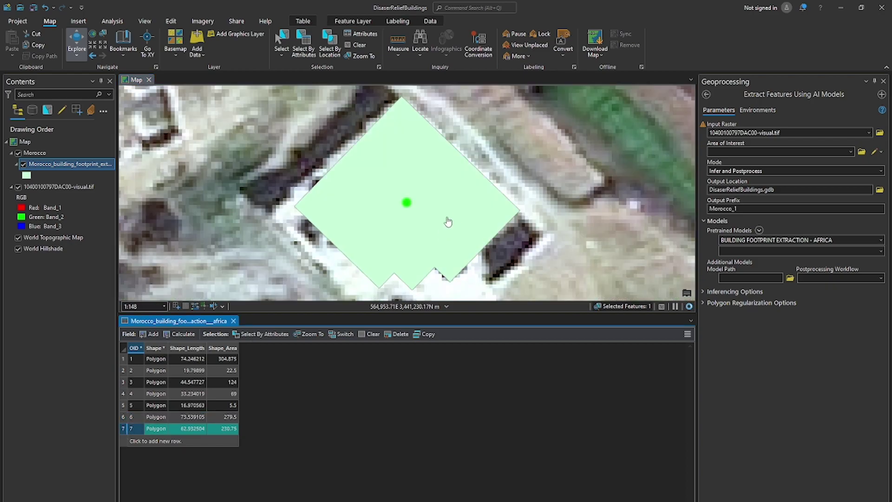
pyautogui.scroll(-4, 463, 212)
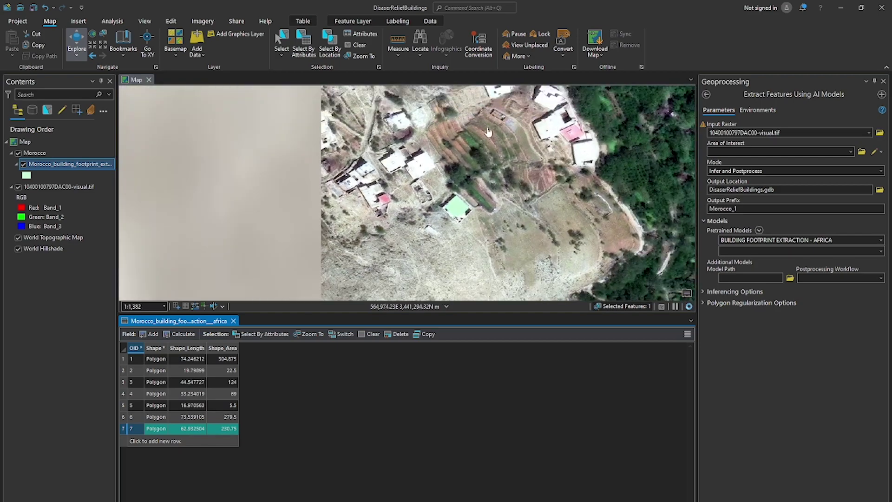
pyautogui.scroll(-5, 488, 132)
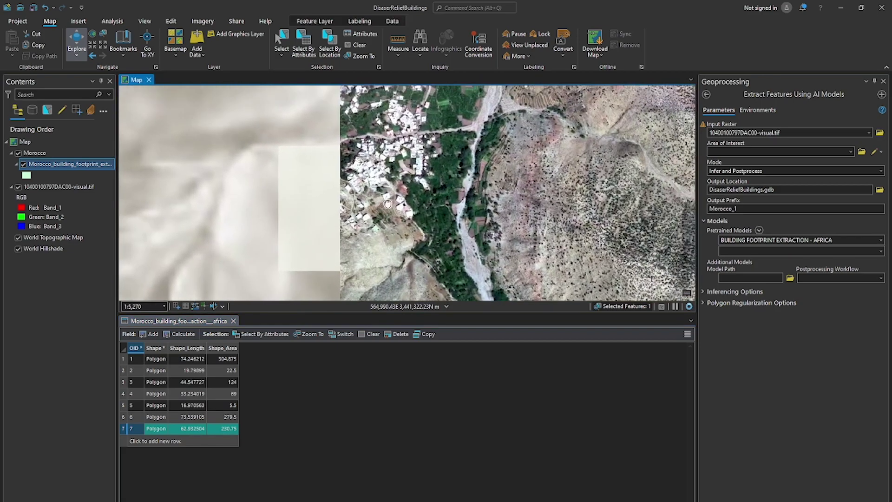
pyautogui.scroll(2, 387, 203)
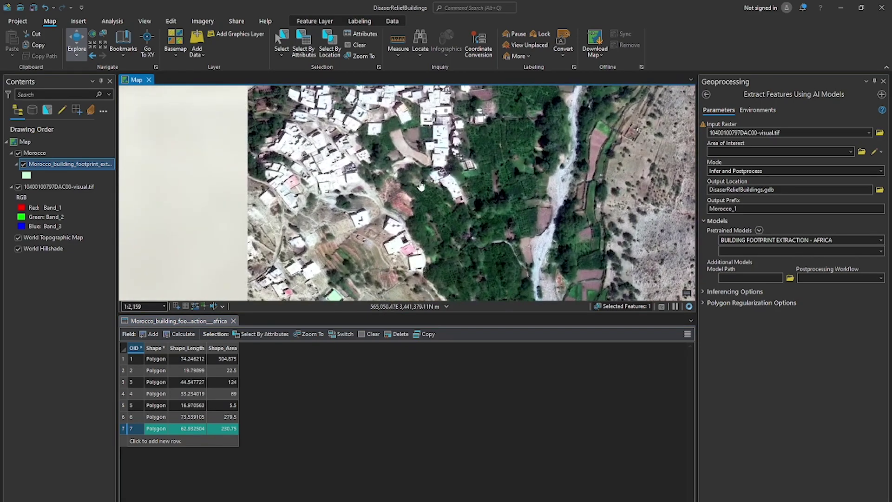
pyautogui.moveTo(421, 186)
pyautogui.mouseDown()
pyautogui.moveTo(430, 160)
pyautogui.moveTo(434, 173)
pyautogui.moveTo(418, 205)
pyautogui.moveTo(432, 237)
pyautogui.moveTo(491, 254)
pyautogui.moveTo(523, 149)
pyautogui.moveTo(419, 172)
pyautogui.mouseUp()
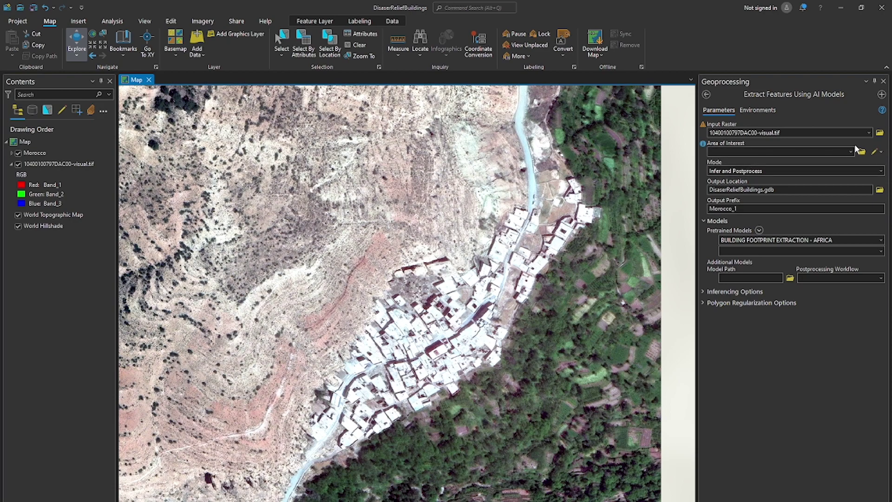
# Sketch a polygon area of interest, outlining the village from its north end to the southern tip.
pyautogui.click(878, 152)
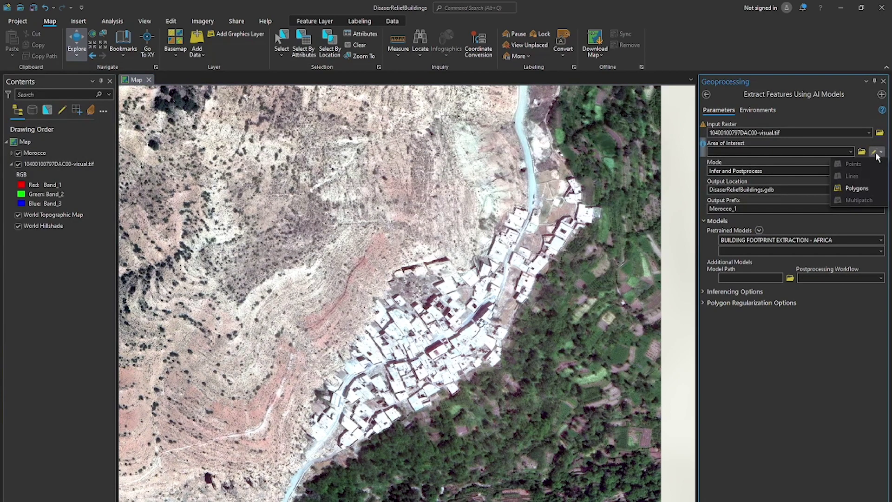
pyautogui.click(863, 190)
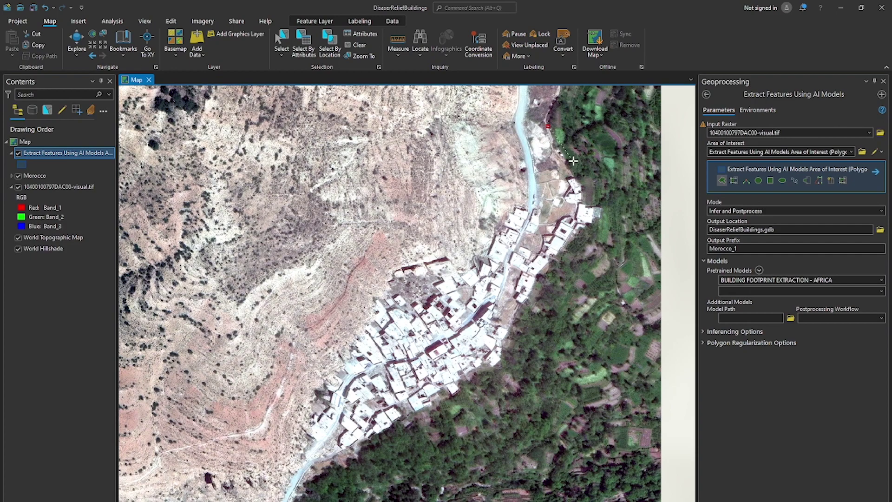
pyautogui.click(593, 199)
pyautogui.click(607, 211)
pyautogui.click(541, 303)
pyautogui.click(518, 377)
pyautogui.click(462, 408)
pyautogui.click(375, 458)
pyautogui.click(315, 473)
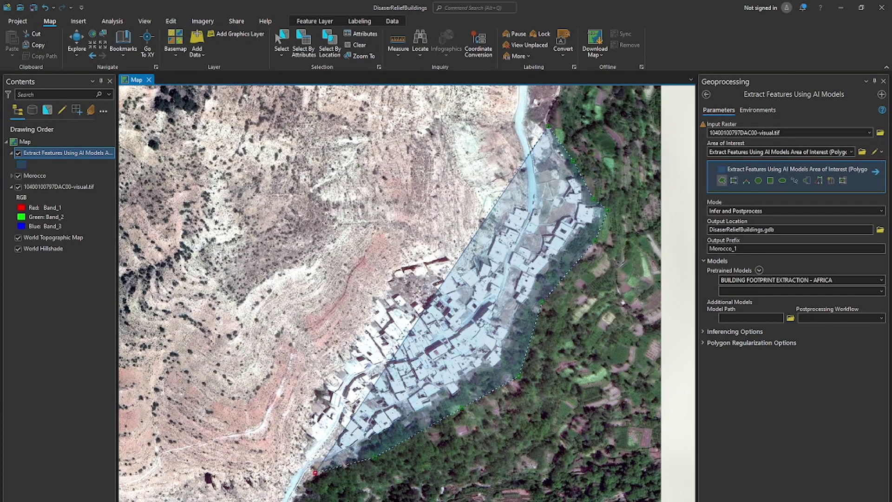
# Trace the village's western and northern edges to finish the polygon, then set prefix Morocco_2.
pyautogui.click(297, 446)
pyautogui.click(296, 387)
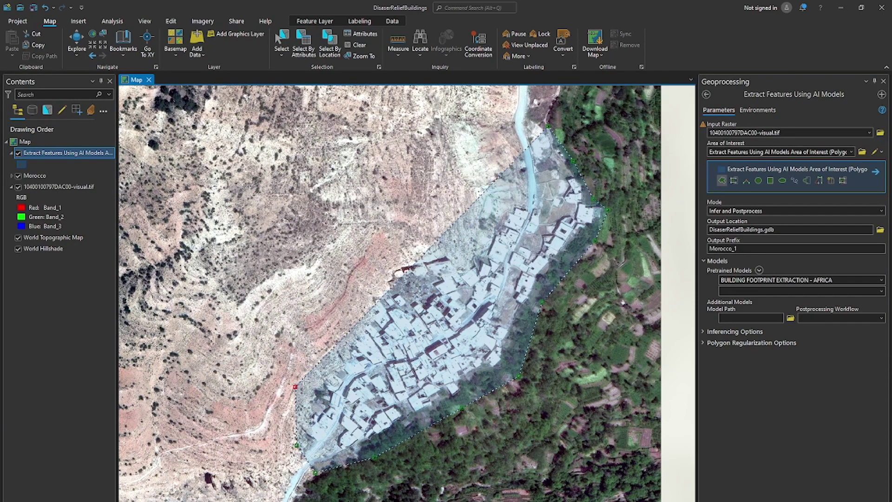
pyautogui.click(361, 300)
pyautogui.click(440, 223)
pyautogui.click(474, 238)
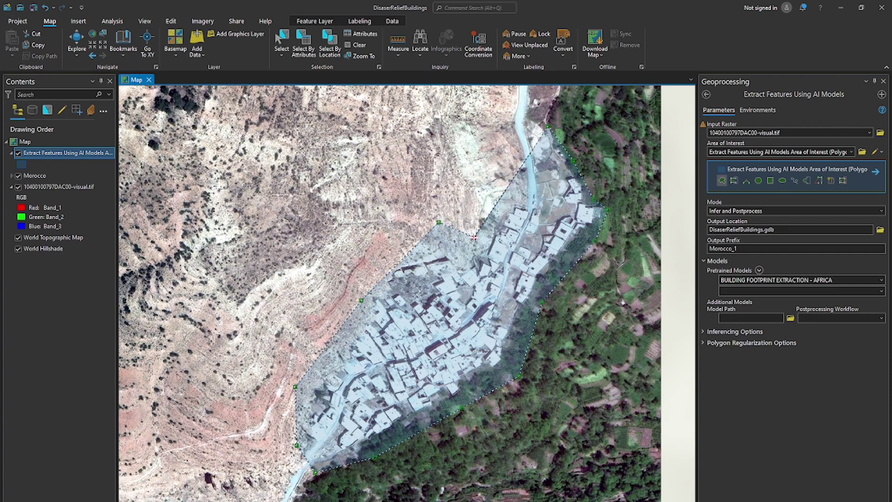
pyautogui.click(520, 195)
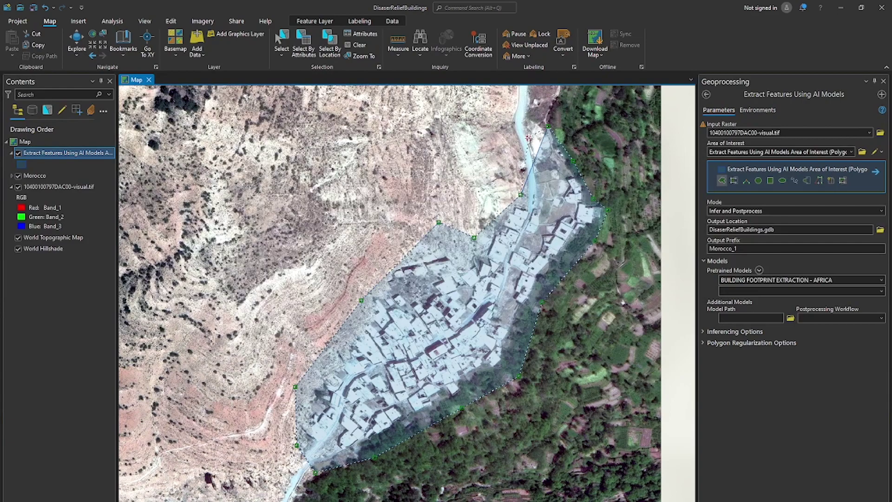
pyautogui.doubleClick(529, 138)
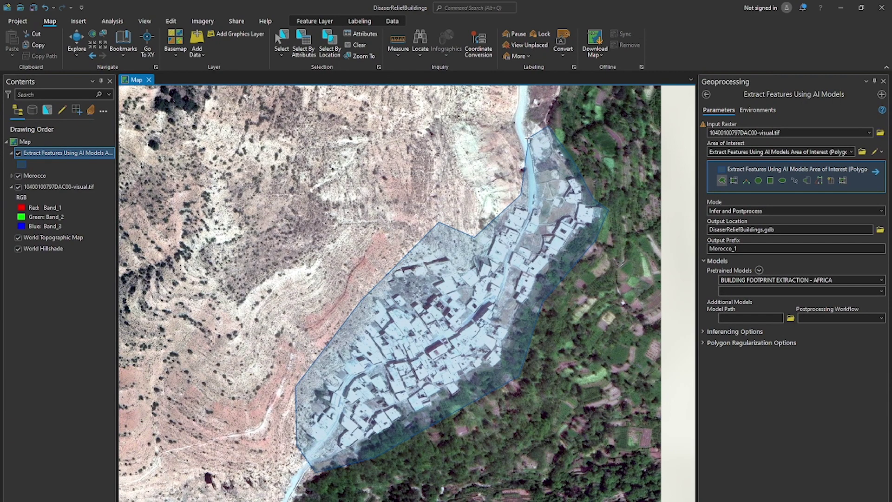
pyautogui.click(750, 248)
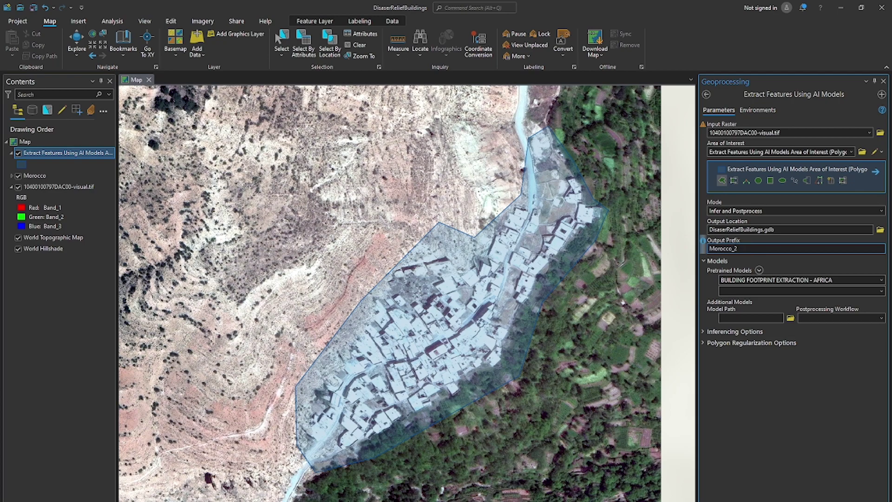
# Run the tool as Morocco_2, hide the AOI layer, and open the empty Morocco_2 attribute table.
pyautogui.click(778, 454)
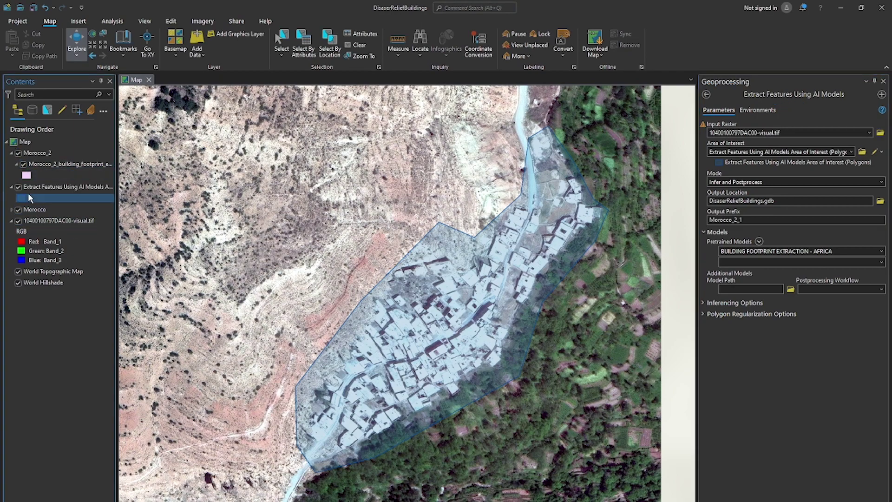
pyautogui.click(18, 188)
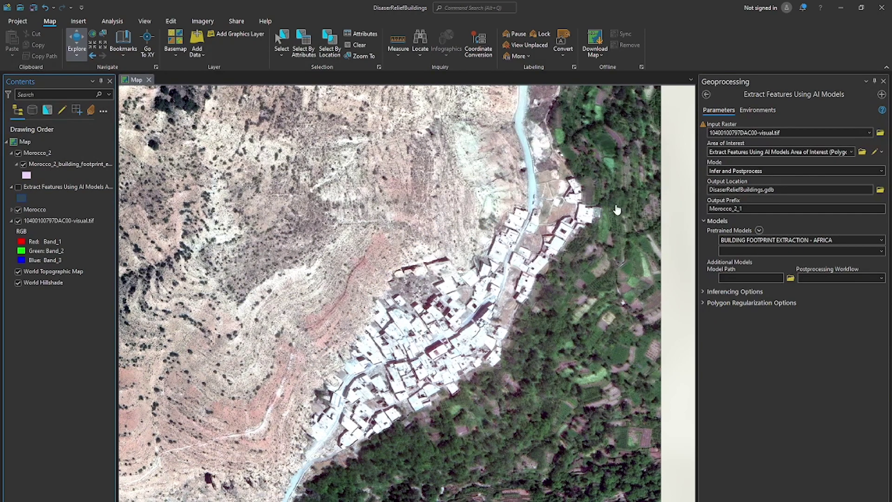
pyautogui.rightClick(49, 165)
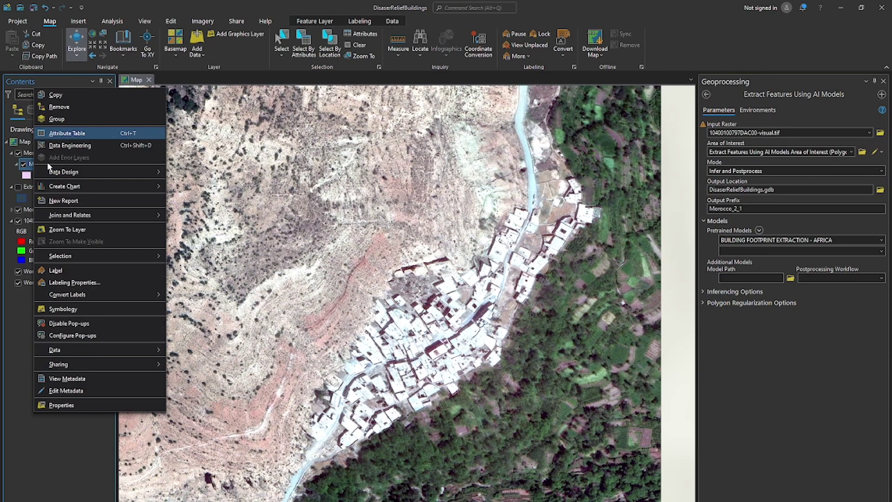
pyautogui.click(59, 135)
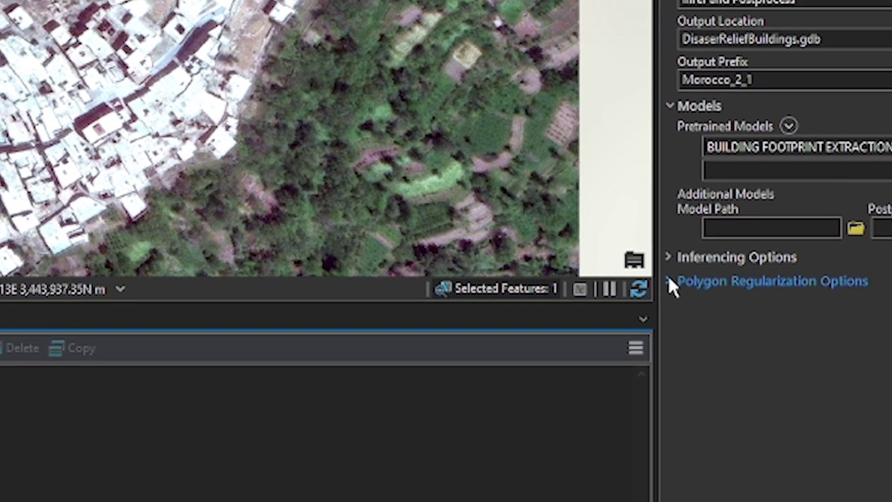
# Set polygon regularization to Right Angles and Diagonals and turn the AOI layer back on.
pyautogui.click(664, 278)
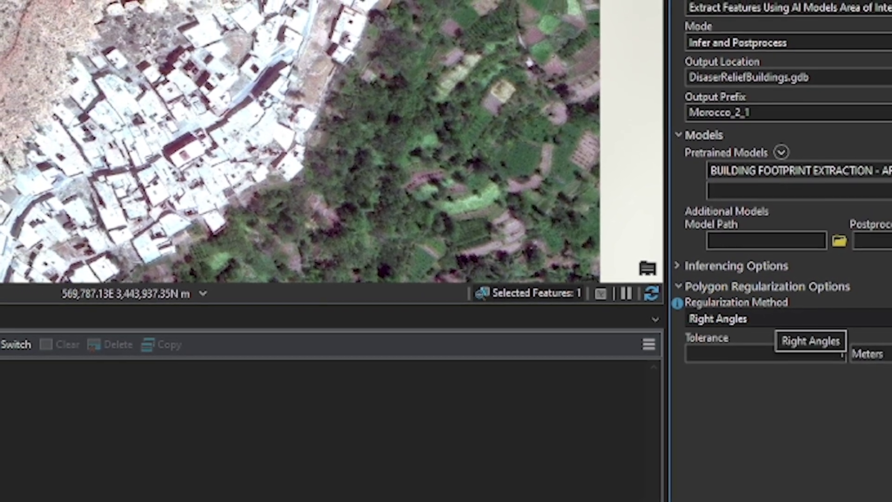
pyautogui.click(776, 320)
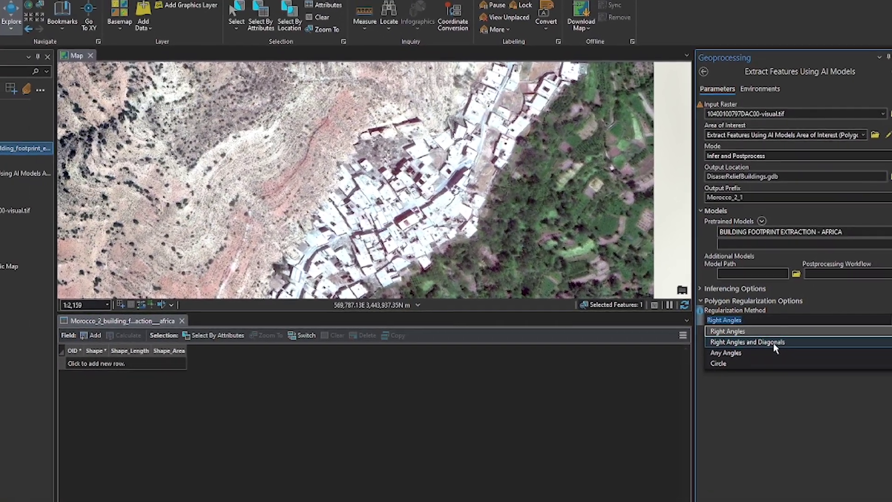
pyautogui.click(775, 345)
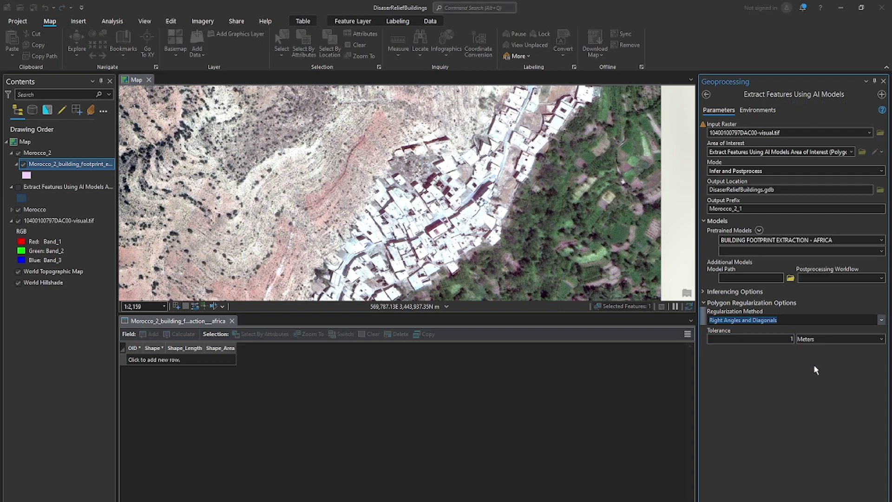
pyautogui.click(18, 187)
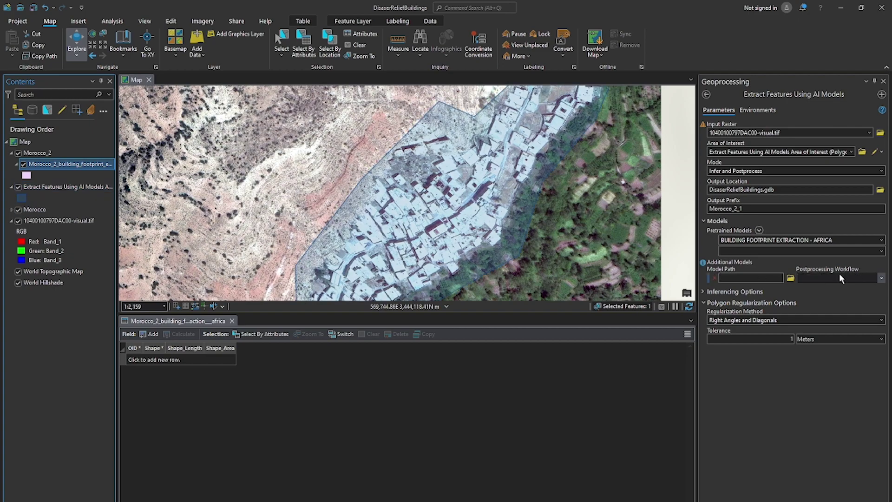
# Change the output prefix to Morocco_3, close the empty table, and run the extraction.
pyautogui.click(749, 209)
pyautogui.press('BackSpace')
pyautogui.press('BackSpace')
pyautogui.press('BackSpace')
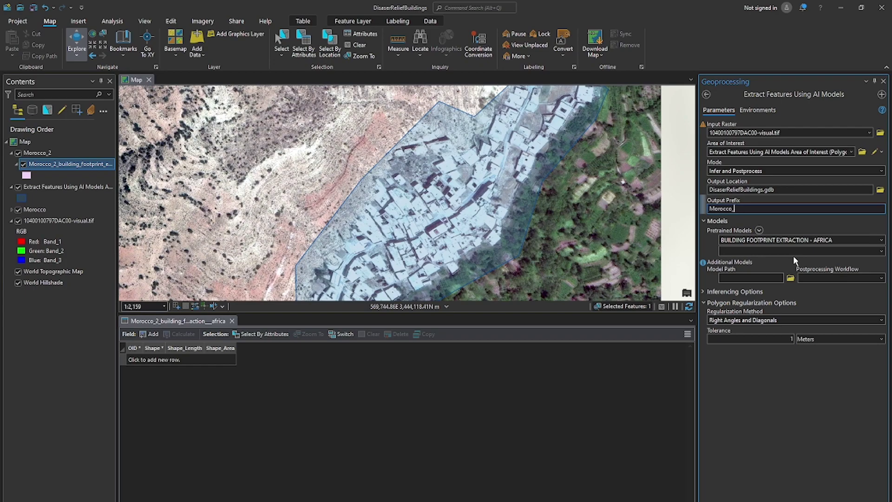
pyautogui.write('3')
pyautogui.click(232, 321)
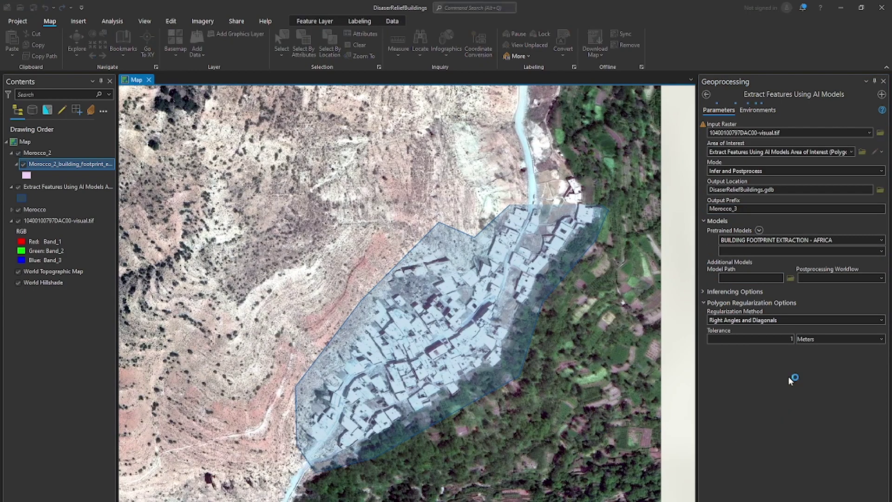
pyautogui.click(774, 364)
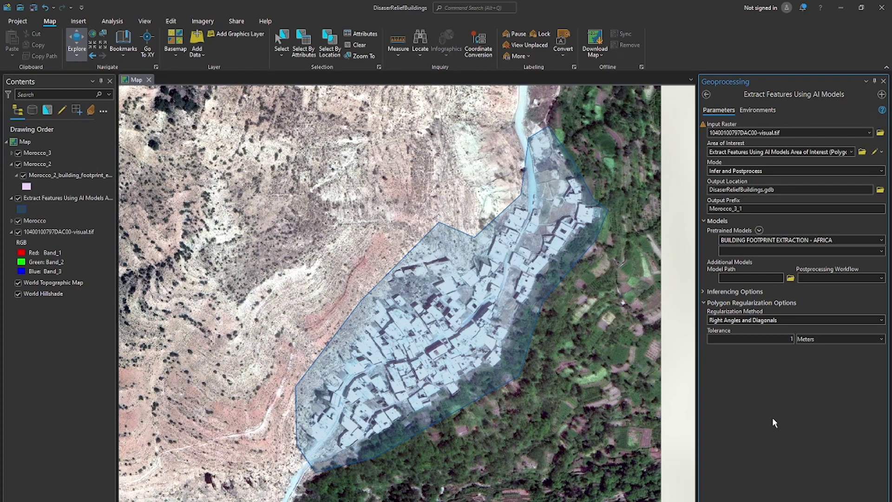
# Expand the Morocco_3 results and hide the Morocco_2 results and the AOI layer.
pyautogui.click(11, 152)
pyautogui.click(21, 189)
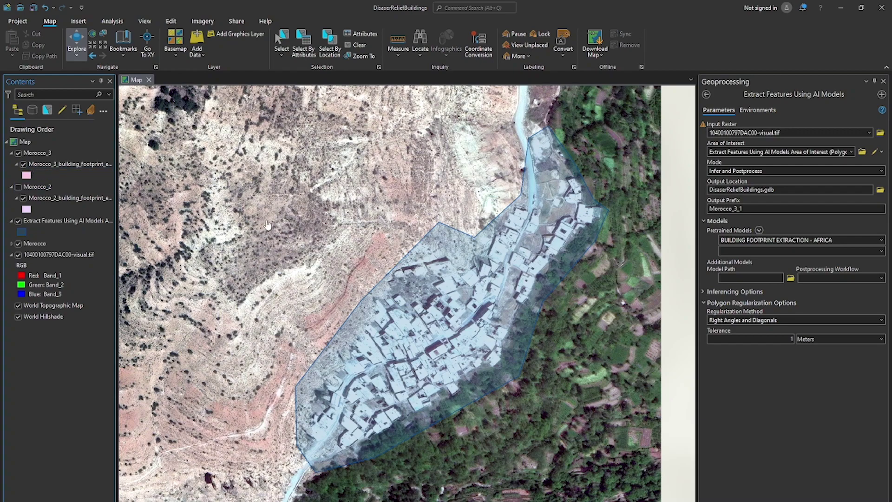
pyautogui.click(18, 221)
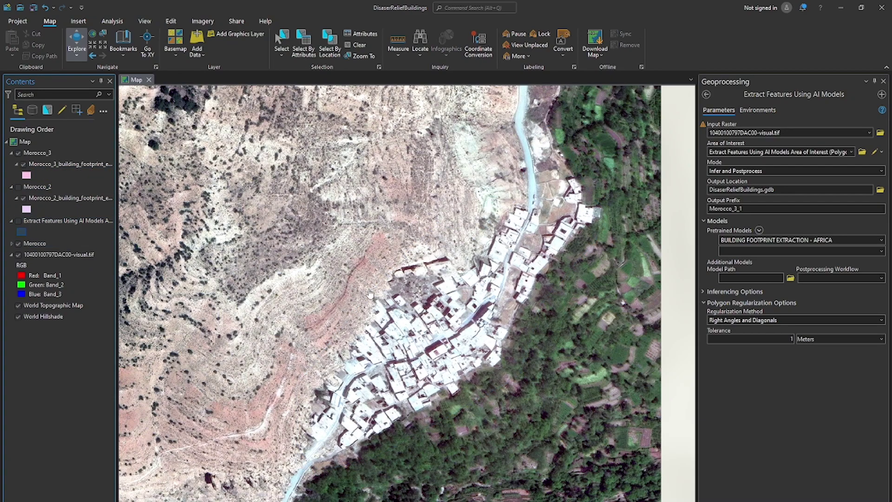
# Check the Morocco_3 building footprint attribute table and confirm it has no features.
pyautogui.click(42, 164)
pyautogui.rightClick(42, 164)
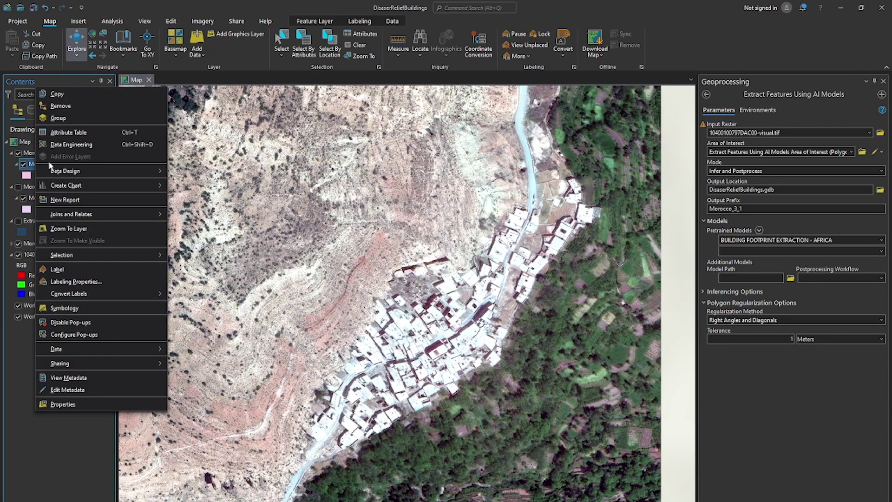
pyautogui.press('Escape')
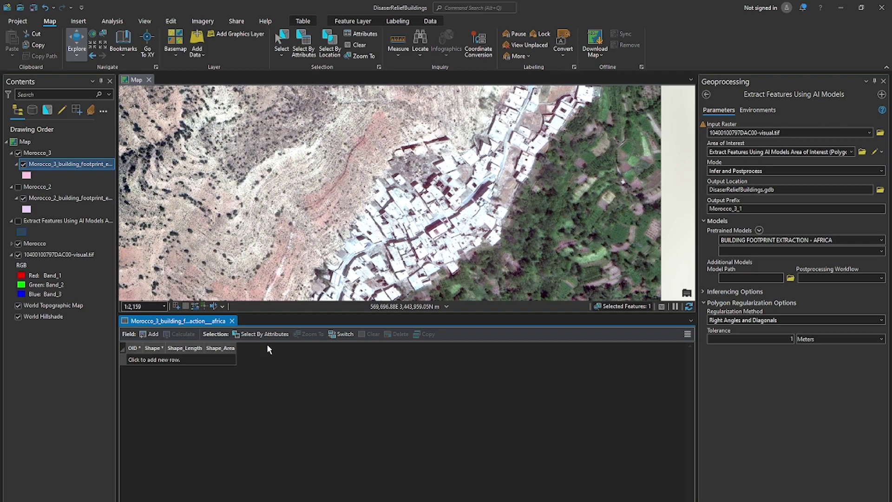
pyautogui.click(232, 321)
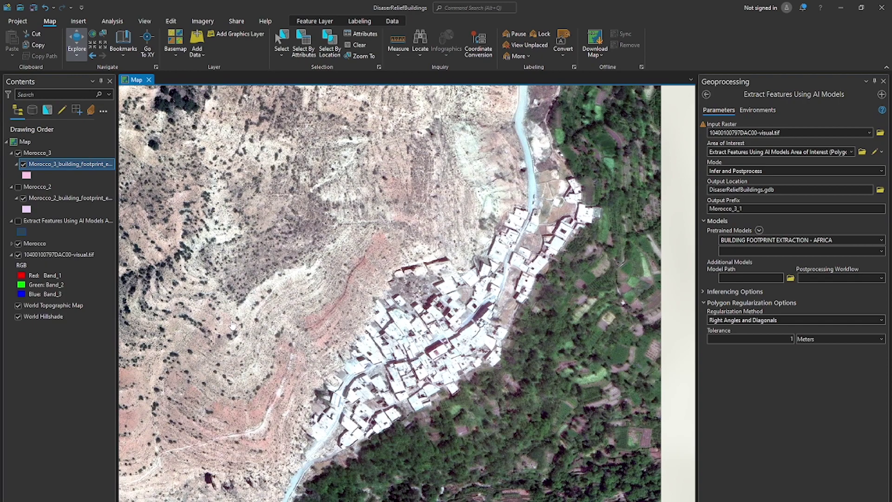
# Set regularization to Any Angles, show the AOI layer again, and change the output prefix to Morocco_4.
pyautogui.click(882, 321)
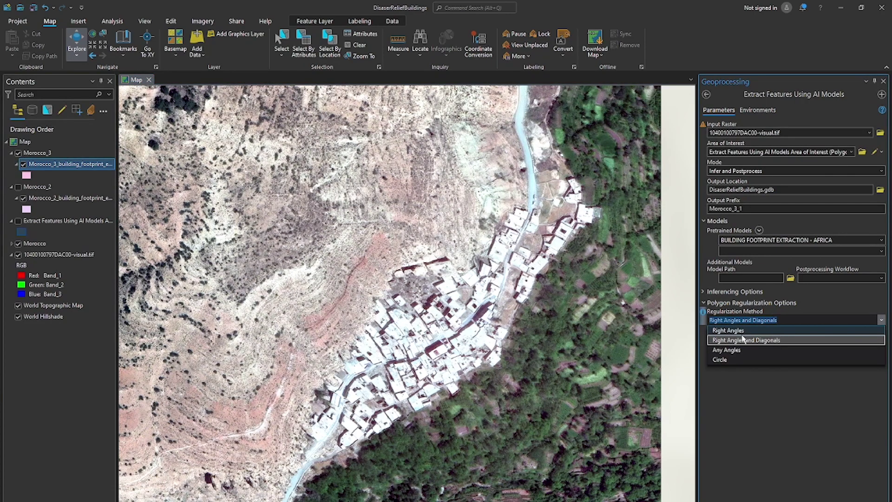
pyautogui.click(721, 351)
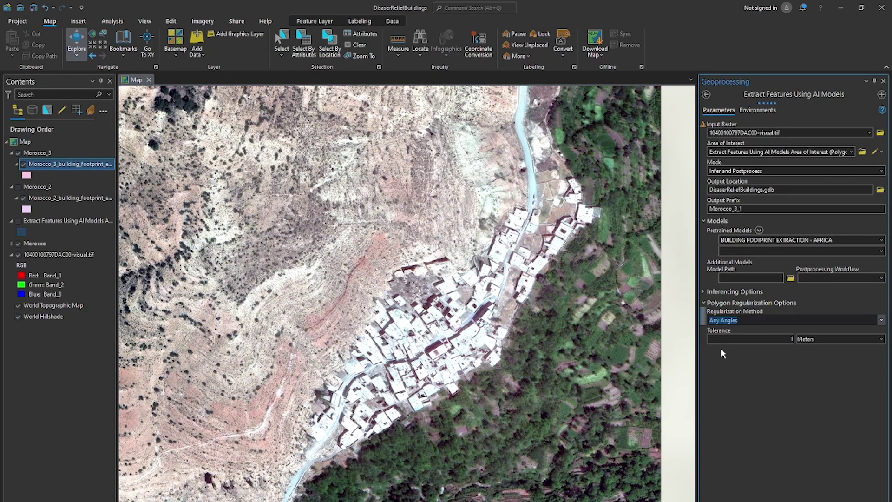
pyautogui.click(18, 220)
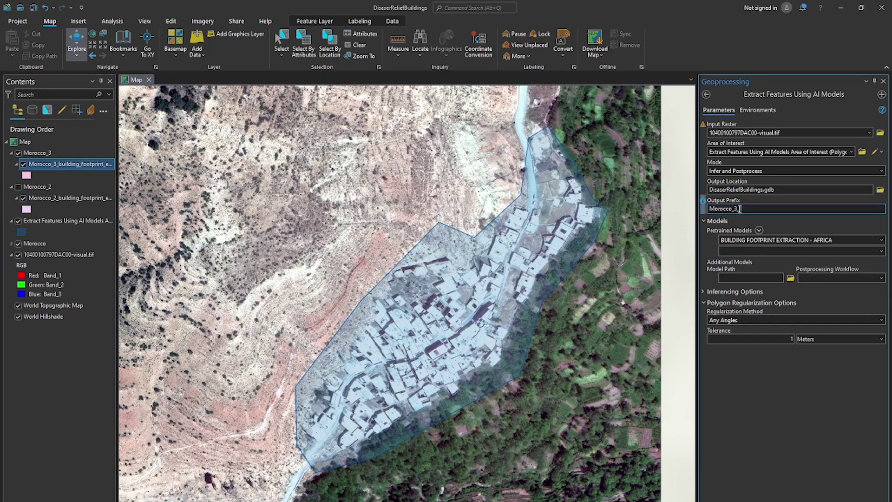
pyautogui.moveTo(747, 209); pyautogui.dragTo(737, 209)
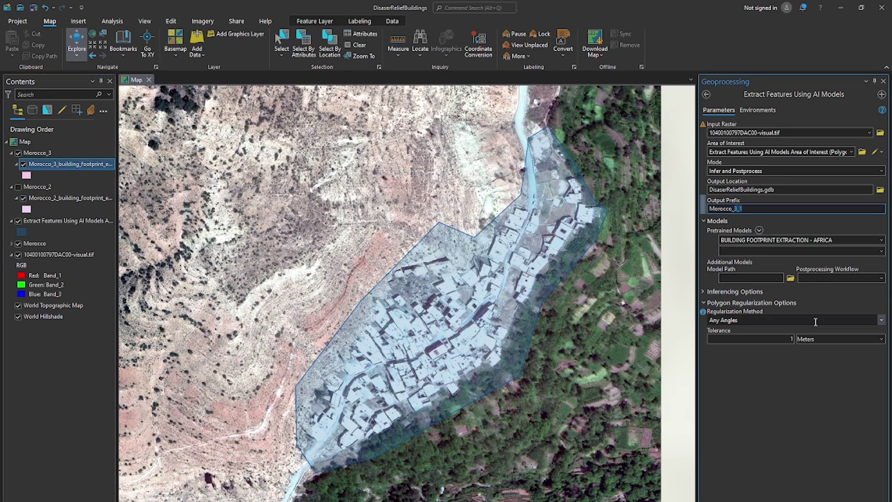
pyautogui.write('4')
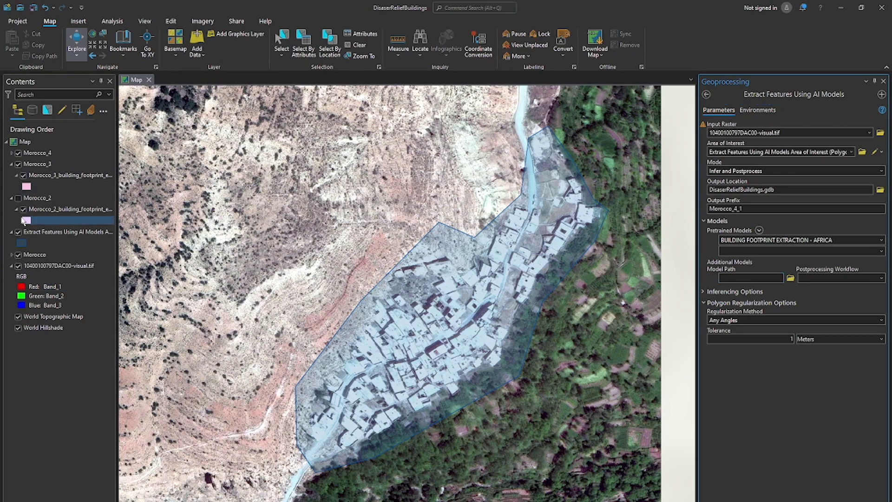
# Hide Morocco_3, confirm the Morocco_4 footprint attribute table is empty, then select the imagery raster.
pyautogui.click(11, 153)
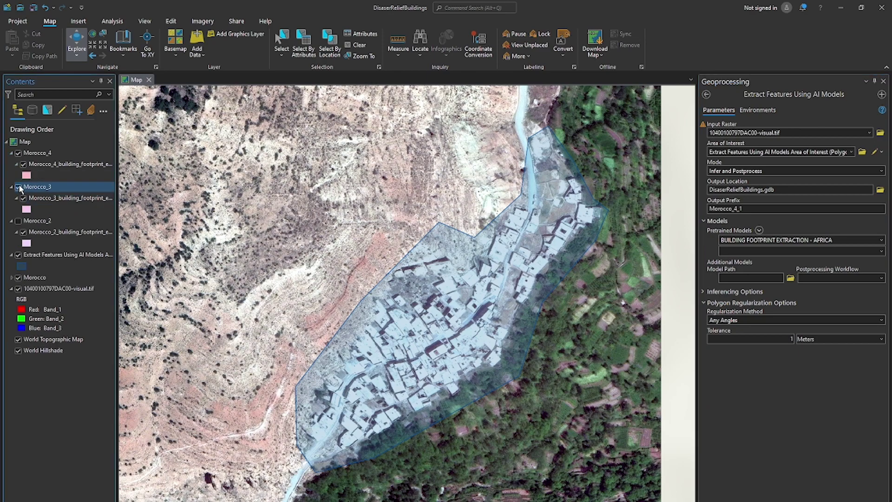
pyautogui.click(18, 186)
pyautogui.click(53, 163)
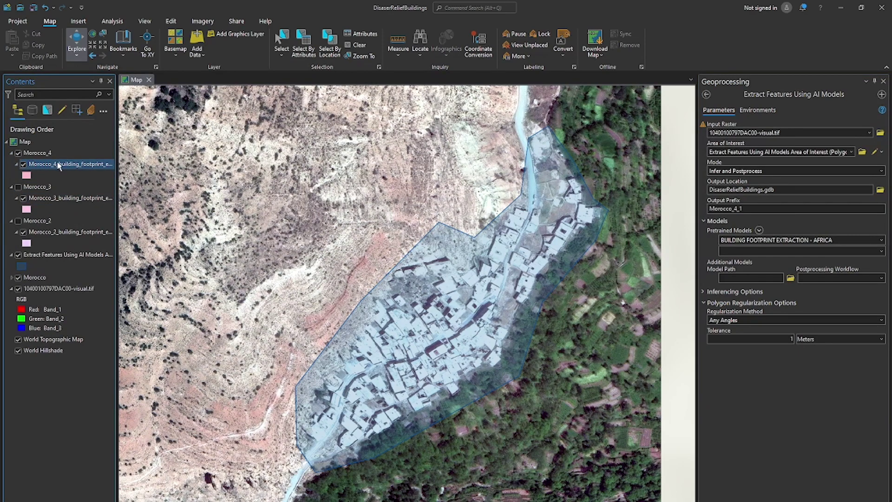
pyautogui.rightClick(61, 165)
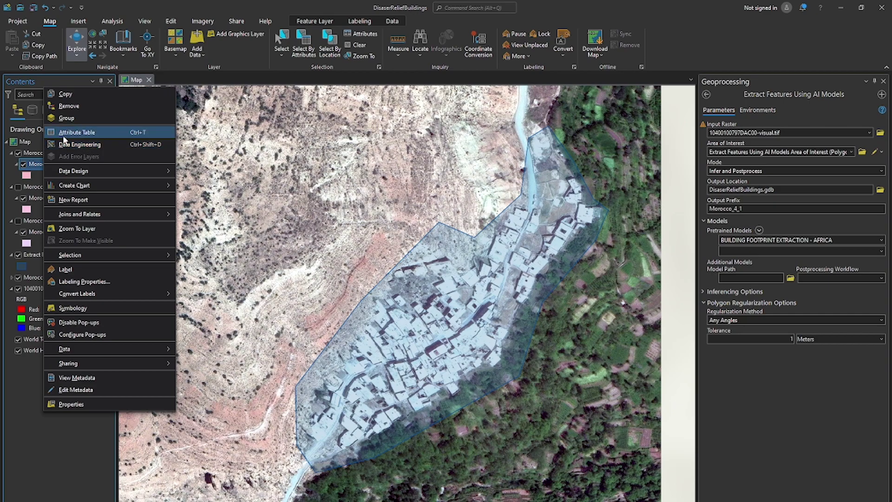
pyautogui.click(77, 132)
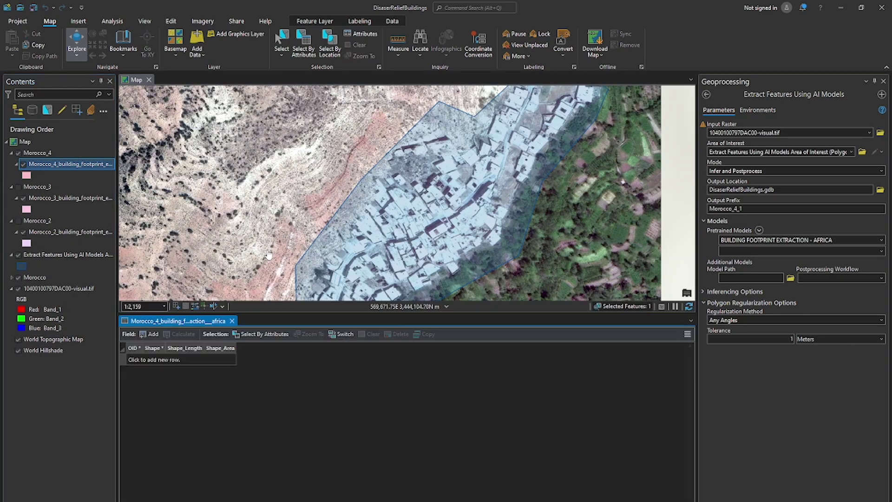
pyautogui.click(232, 321)
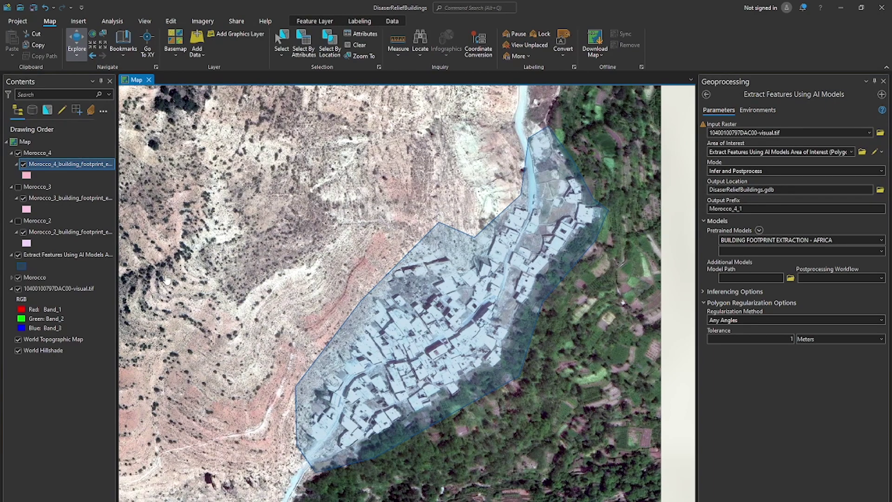
pyautogui.click(66, 288)
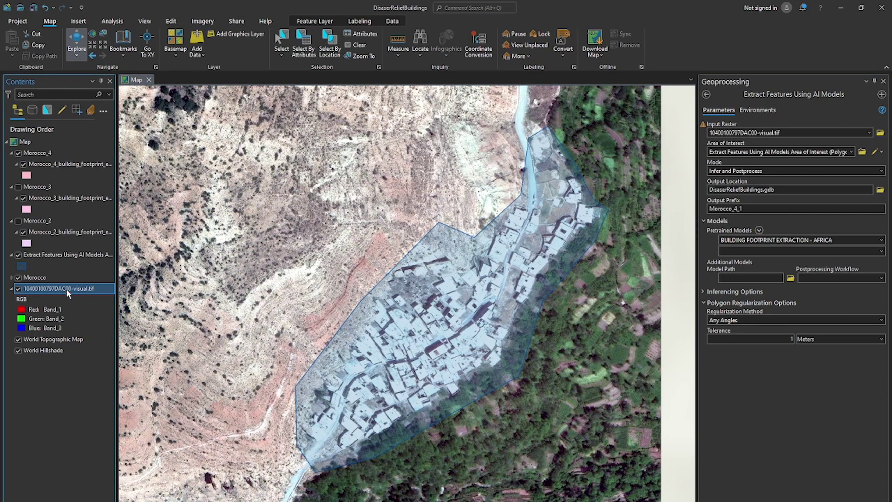
pyautogui.rightClick(66, 289)
pyautogui.click(83, 277)
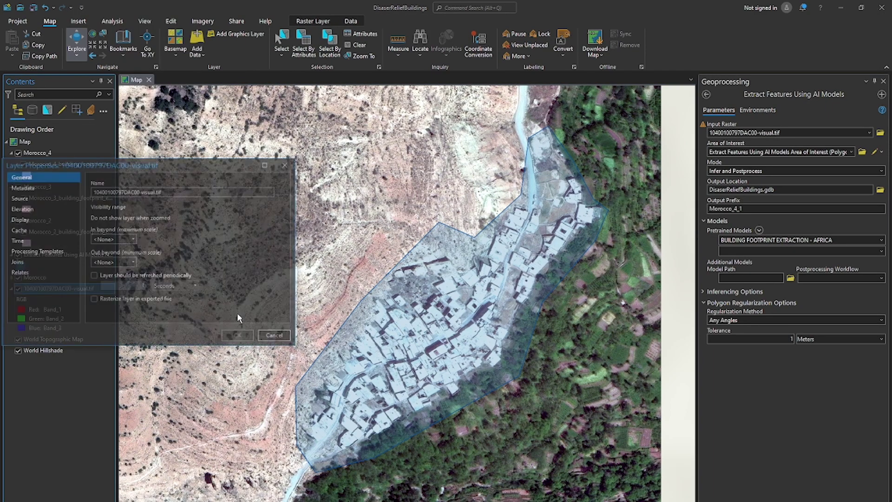
pyautogui.moveTo(93, 166); pyautogui.dragTo(267, 169)
pyautogui.click(193, 201)
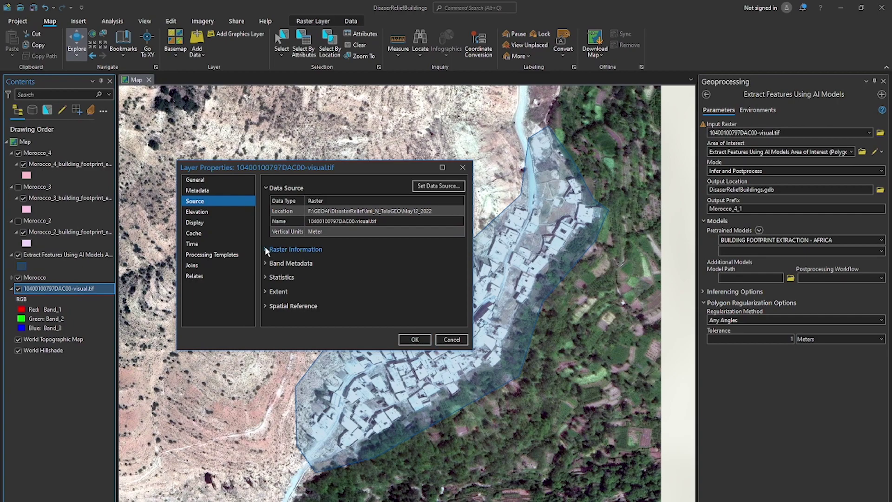
pyautogui.click(266, 249)
pyautogui.scroll(-2, 313, 261)
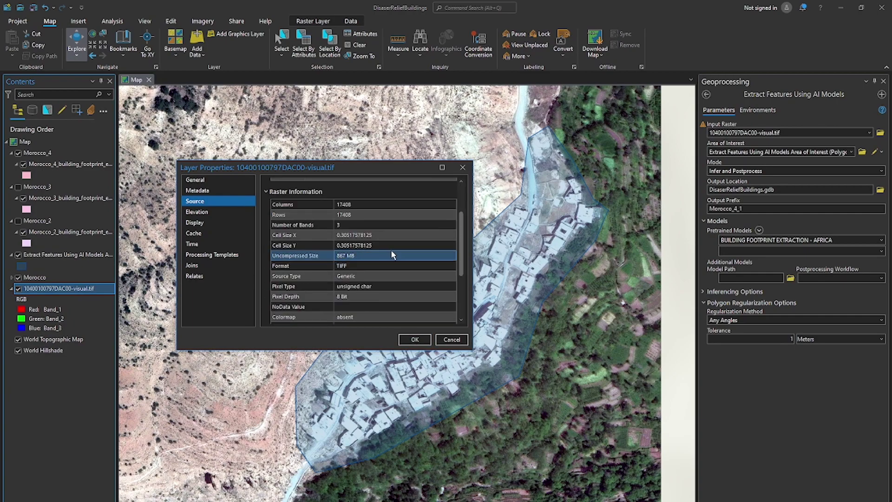
pyautogui.click(402, 235)
pyautogui.click(404, 242)
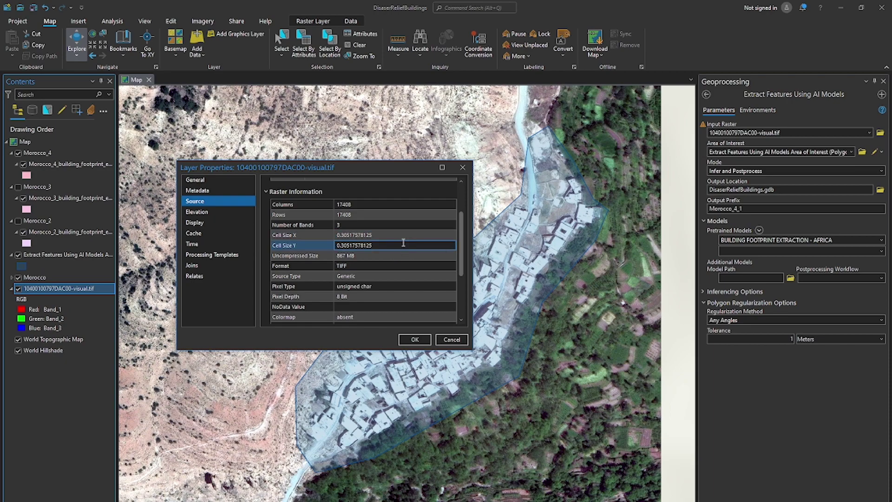
pyautogui.click(430, 296)
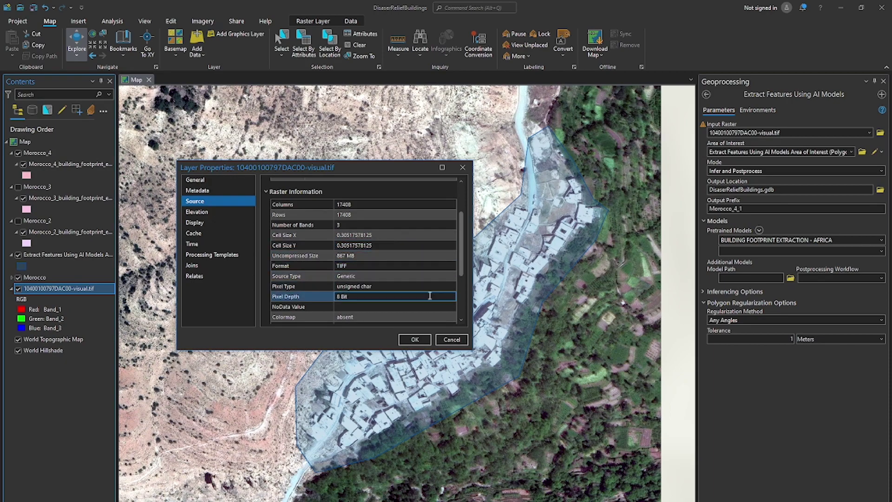
pyautogui.click(415, 340)
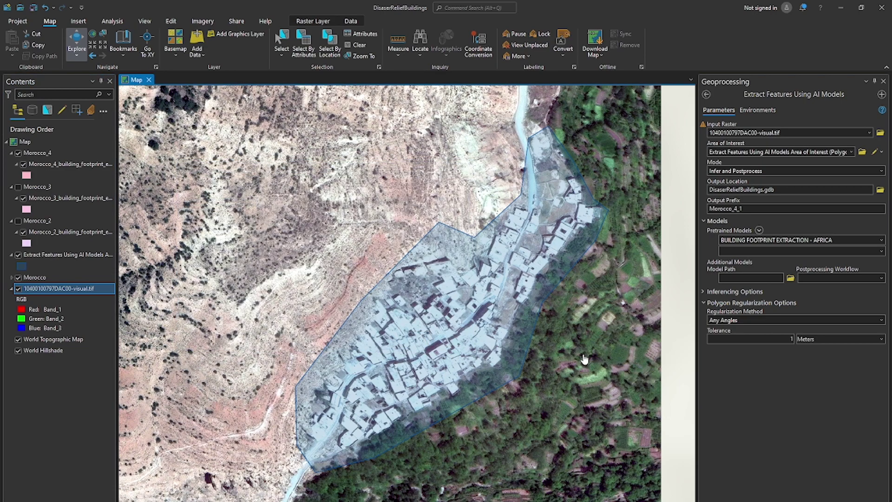